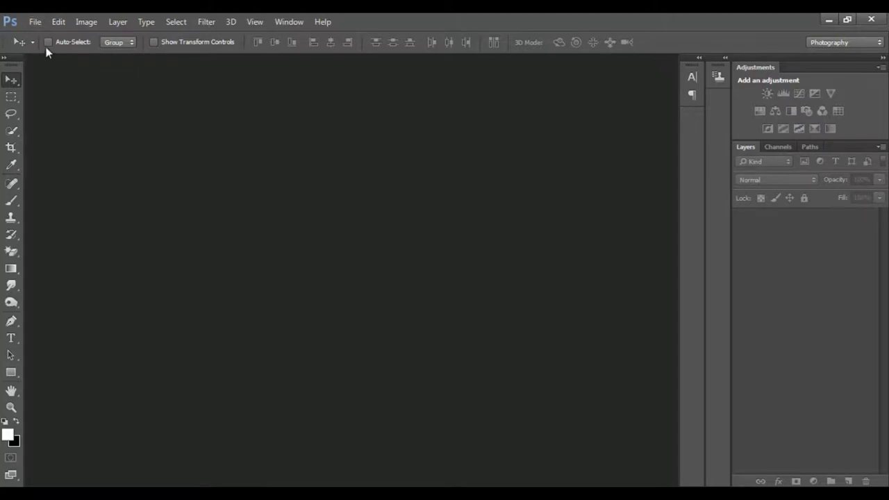
# Open nymph-1052752.jpg and dock its window into the workspace.
pyautogui.click(34, 22)
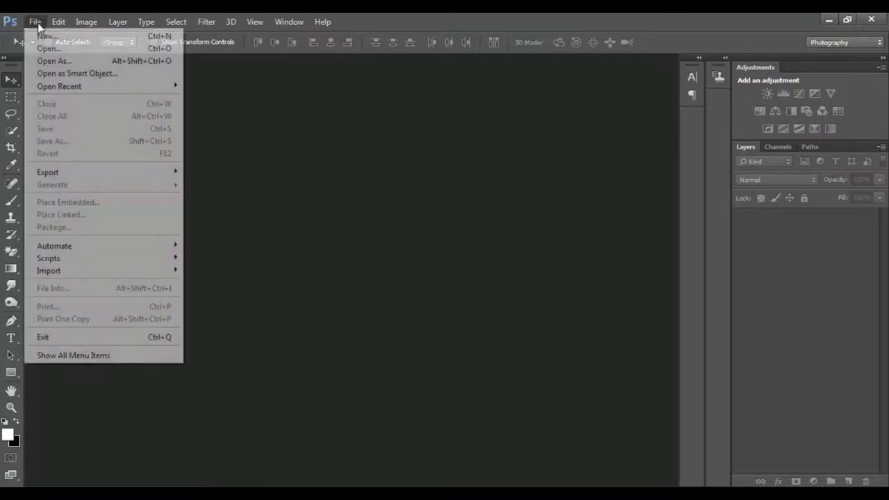
pyautogui.click(54, 52)
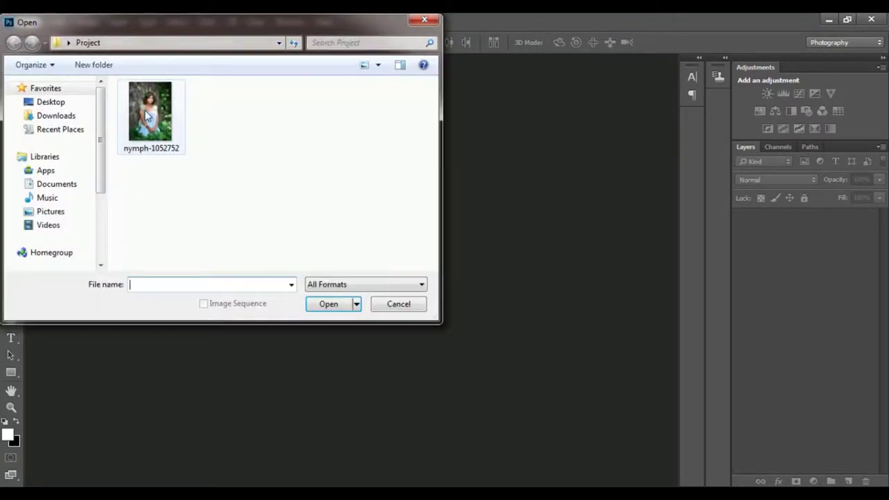
pyautogui.click(151, 114)
pyautogui.click(328, 305)
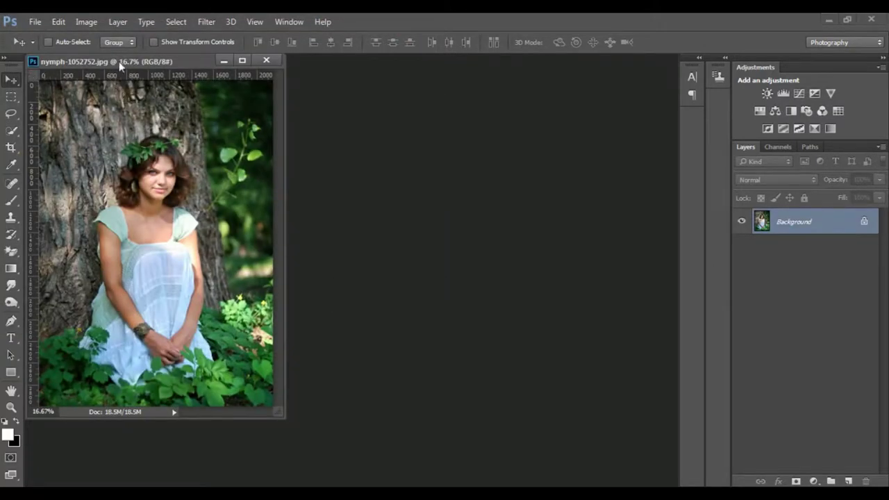
pyautogui.moveTo(118, 61); pyautogui.dragTo(325, 61)
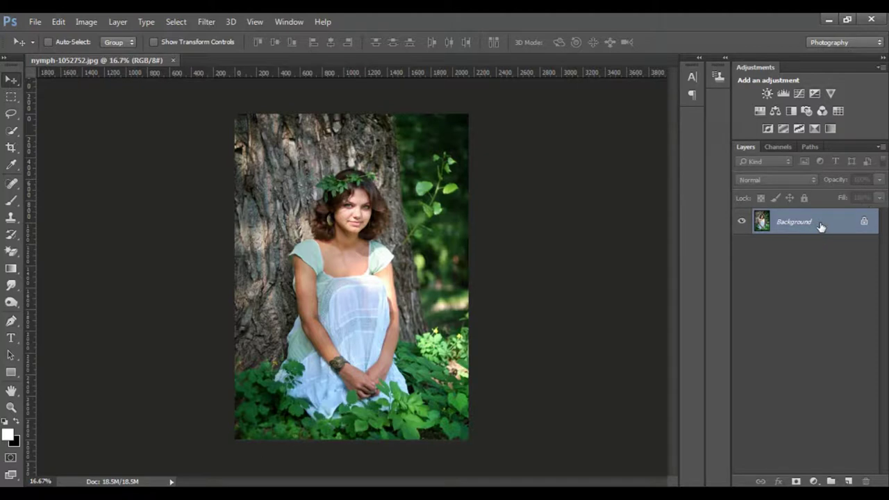
# Duplicate the Background layer as Background copy and zoom in slightly.
pyautogui.moveTo(820, 227); pyautogui.dragTo(849, 479)
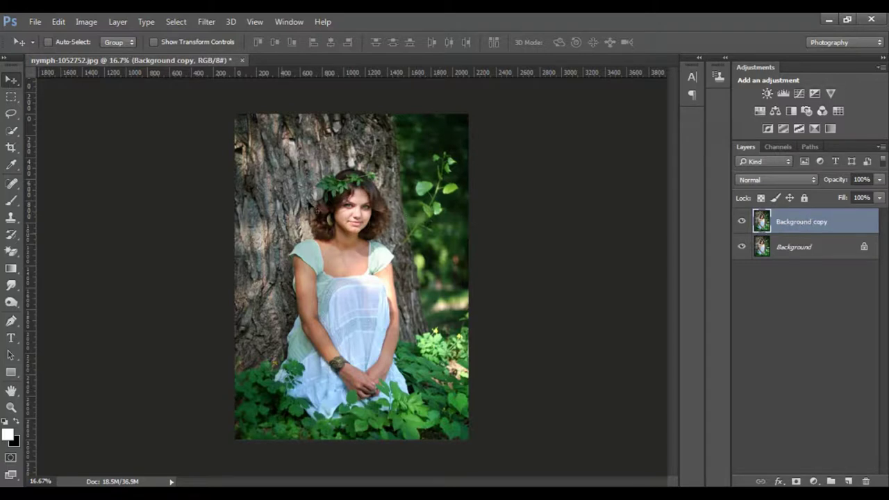
pyautogui.hotkey('ctrl', '+')
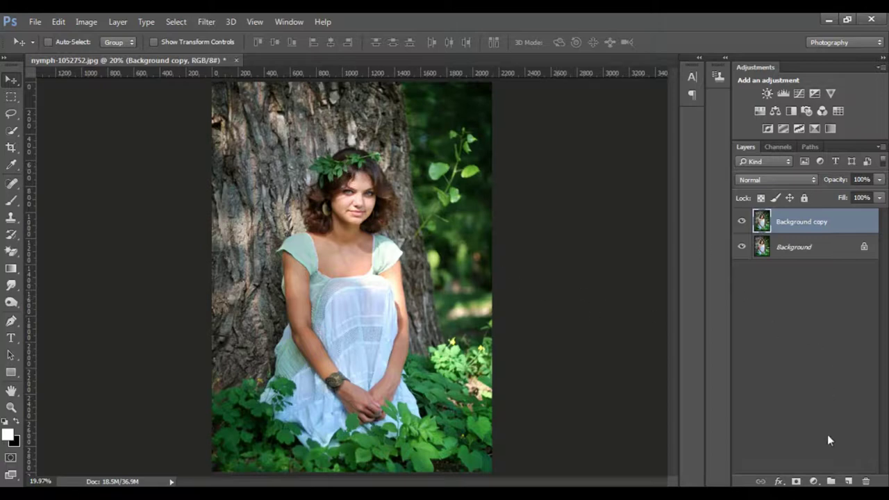
pyautogui.click(814, 480)
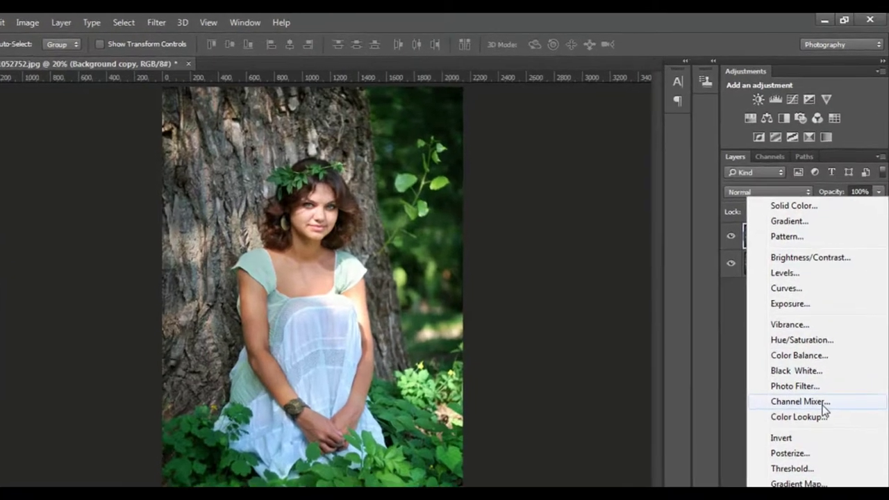
# Add a Channel Mixer layer whose Red output uses Red -20, Green +200, Blue -100.
pyautogui.click(859, 375)
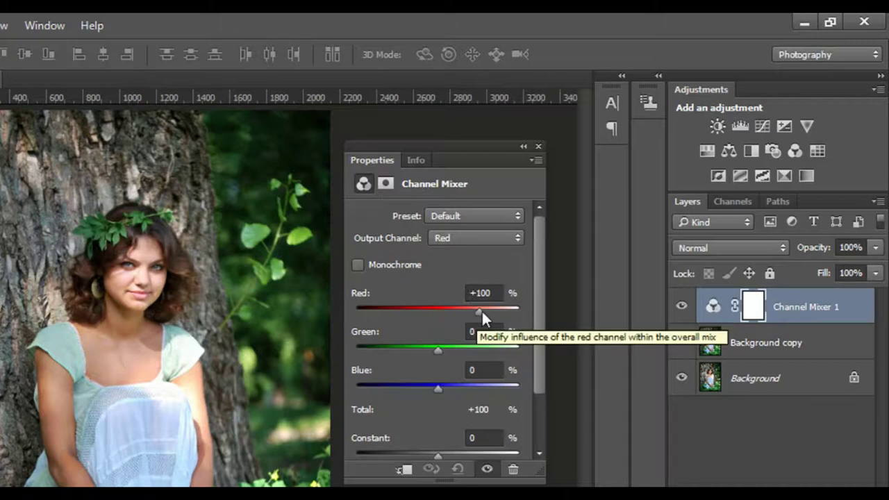
pyautogui.moveTo(480, 310); pyautogui.dragTo(429, 311)
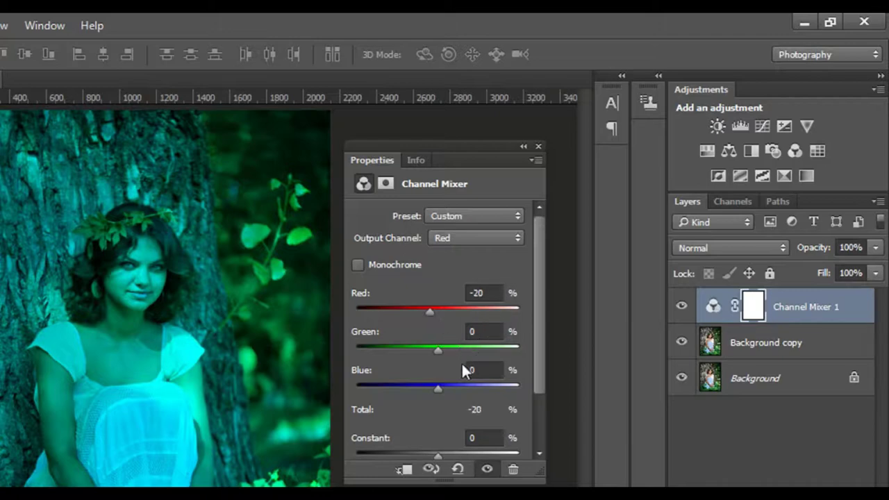
pyautogui.moveTo(438, 352); pyautogui.dragTo(524, 351)
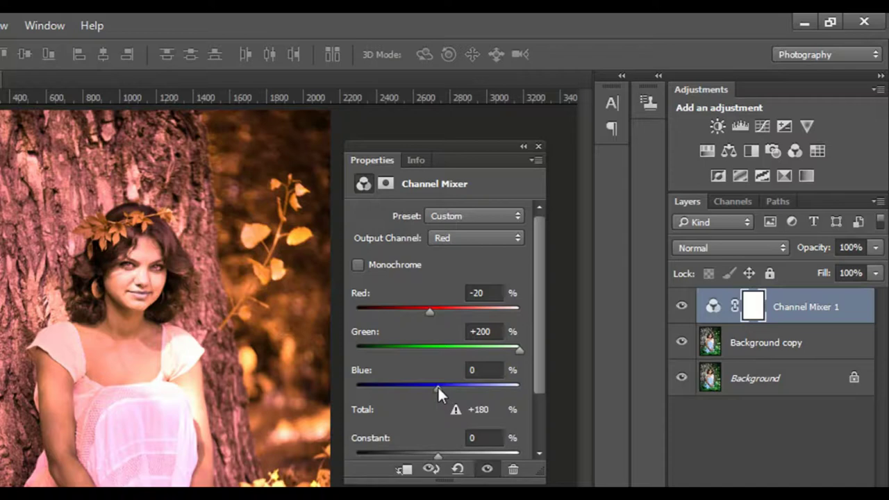
pyautogui.moveTo(437, 386)
pyautogui.mouseDown()
pyautogui.moveTo(392, 385)
pyautogui.moveTo(399, 393)
pyautogui.mouseUp()
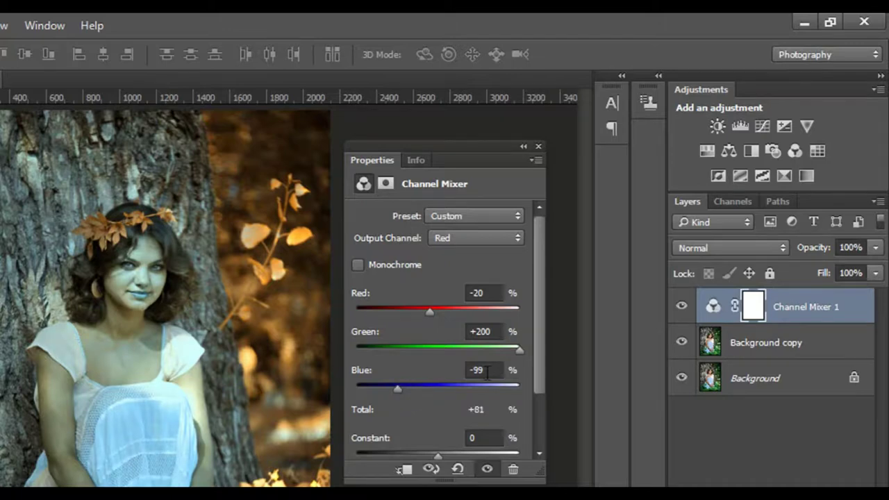
pyautogui.press('BackSpace')
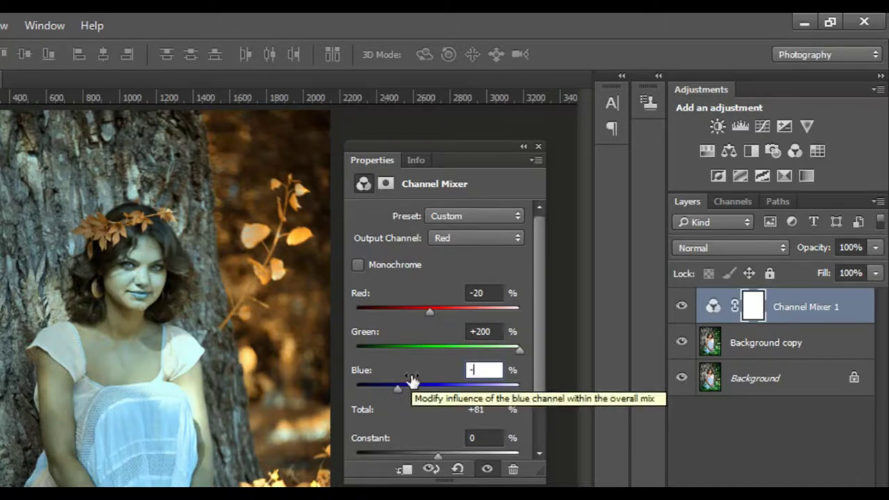
pyautogui.write('-100')
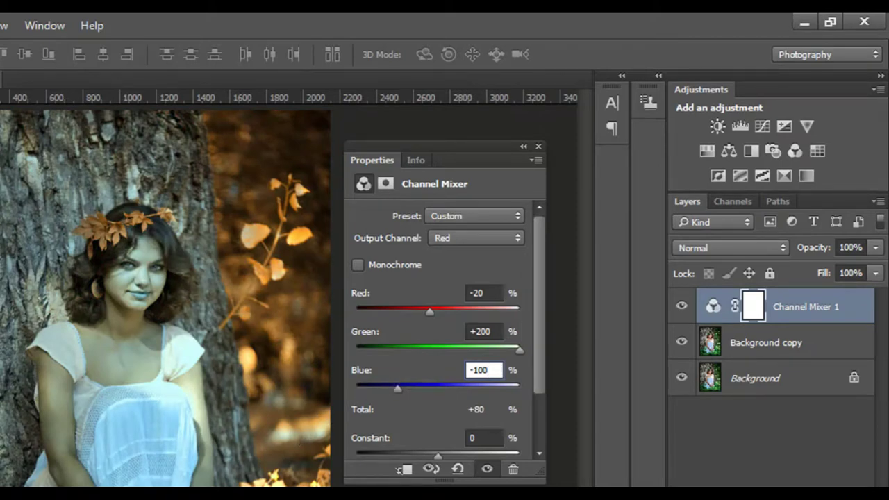
pyautogui.press('Return')
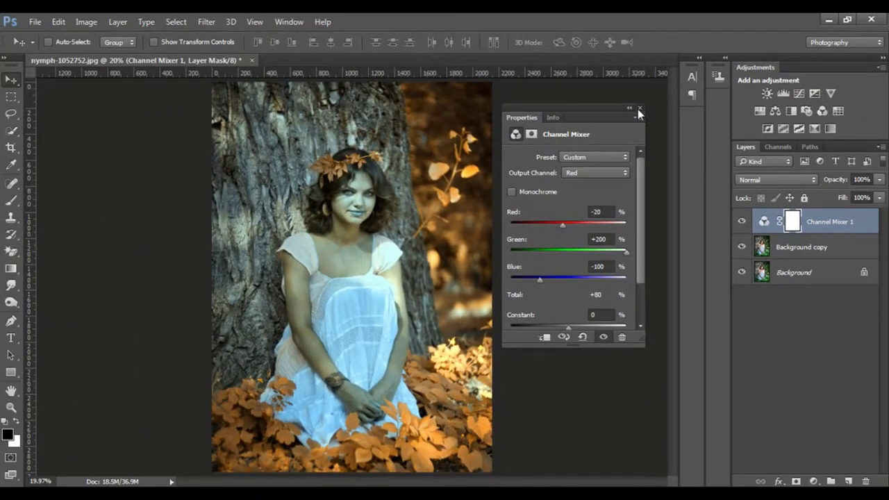
pyautogui.click(538, 146)
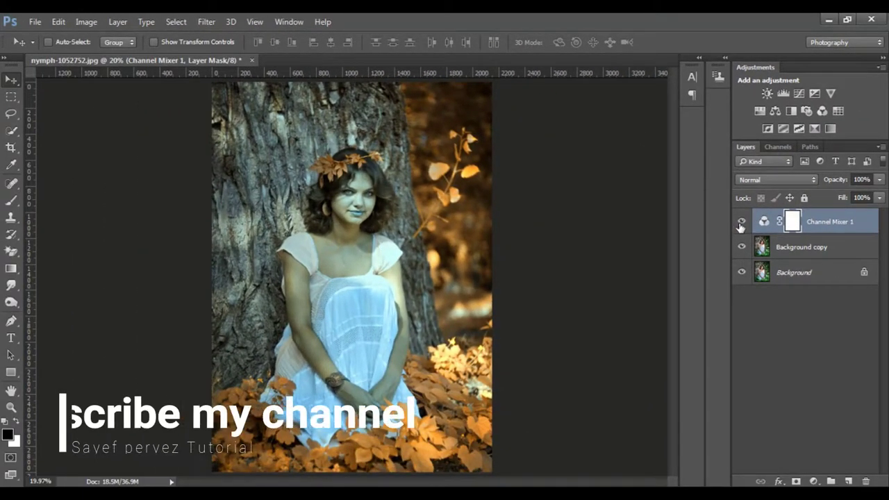
# Compare Channel Mixer 1 on and off, then set its blend mode to Lighten.
pyautogui.click(740, 222)
pyautogui.click(783, 182)
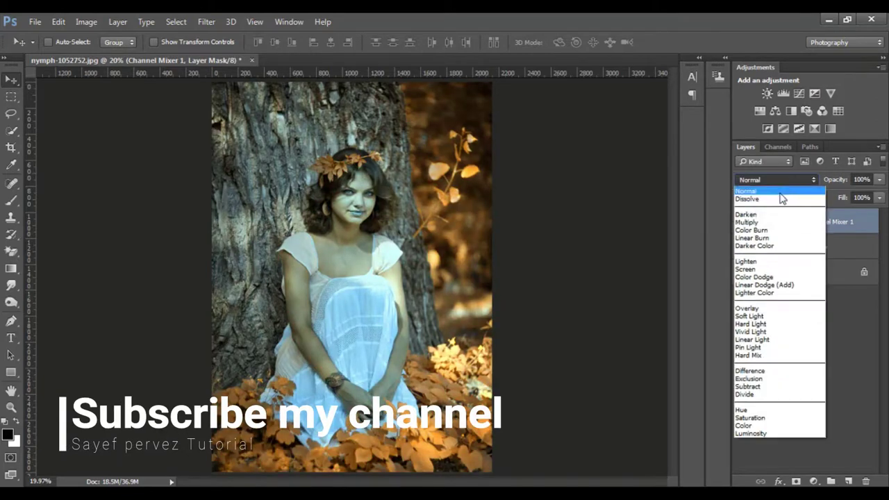
pyautogui.click(743, 262)
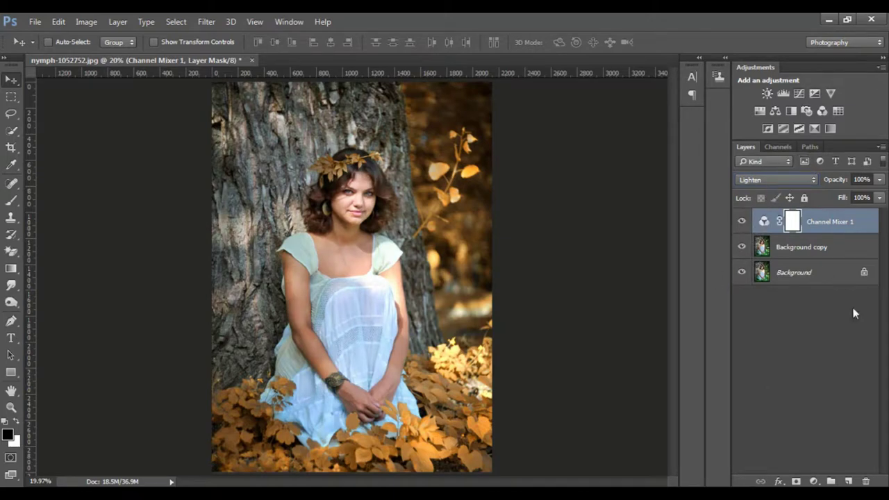
pyautogui.click(814, 481)
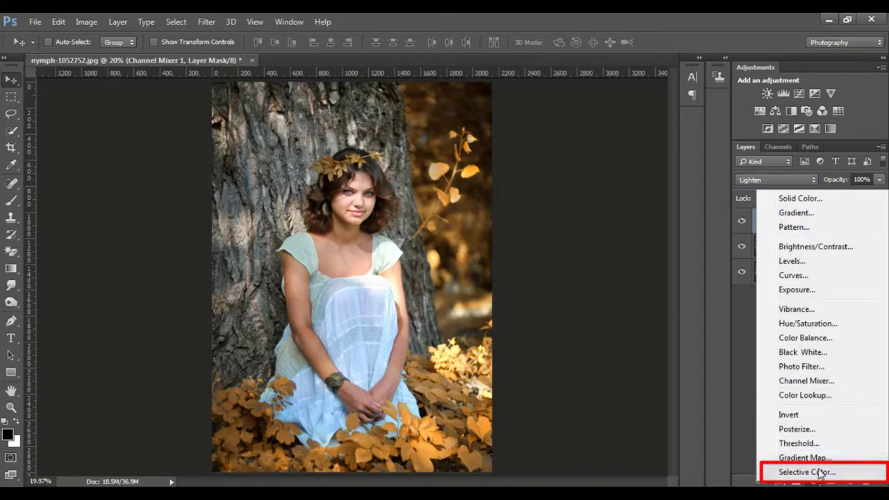
# Add a Selective Color layer adjusting Reds with Cyan -40 and Black -10.
pyautogui.click(821, 472)
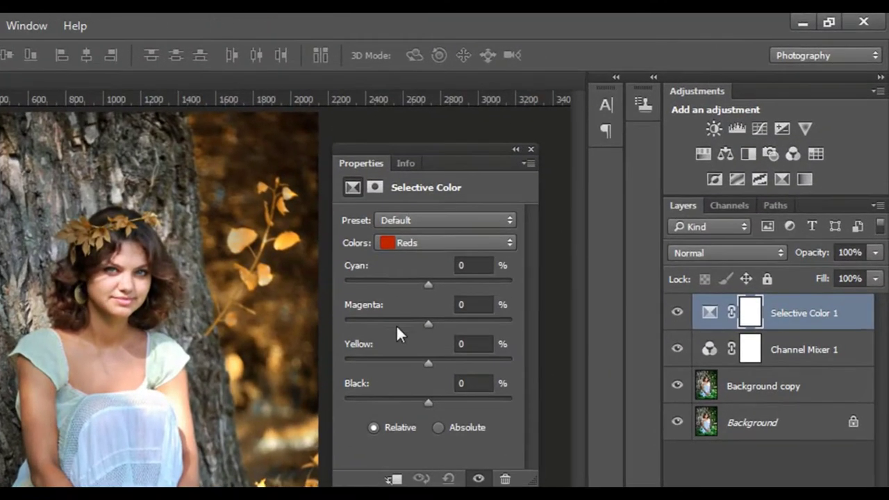
pyautogui.click(422, 245)
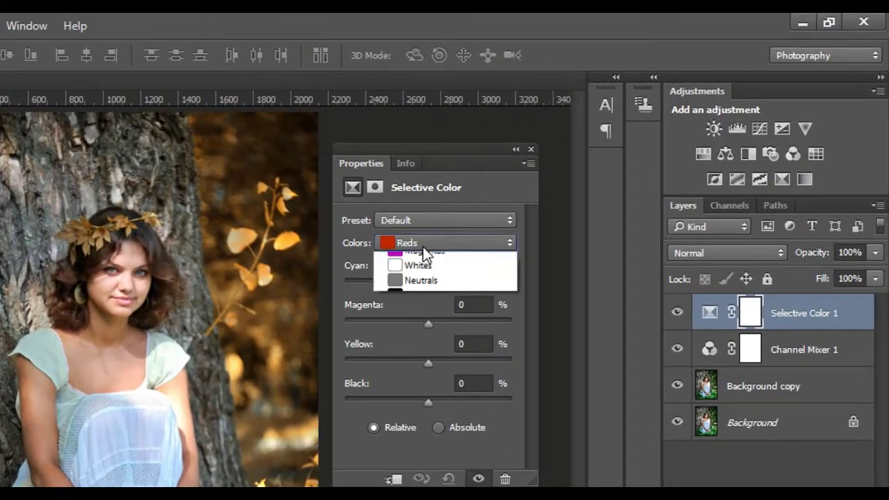
pyautogui.click(412, 258)
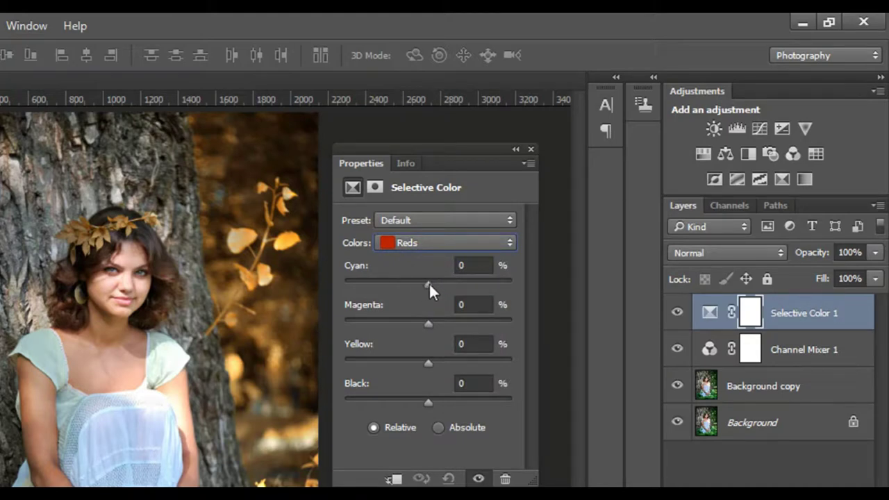
pyautogui.moveTo(429, 282)
pyautogui.mouseDown()
pyautogui.moveTo(438, 283)
pyautogui.moveTo(357, 288)
pyautogui.moveTo(394, 291)
pyautogui.mouseUp()
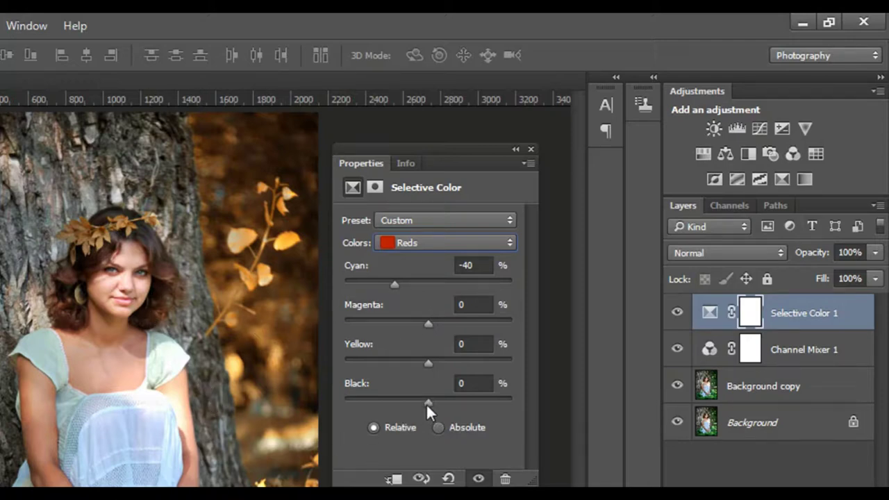
pyautogui.moveTo(426, 403)
pyautogui.mouseDown()
pyautogui.moveTo(410, 403)
pyautogui.moveTo(455, 403)
pyautogui.moveTo(411, 406)
pyautogui.moveTo(419, 409)
pyautogui.mouseUp()
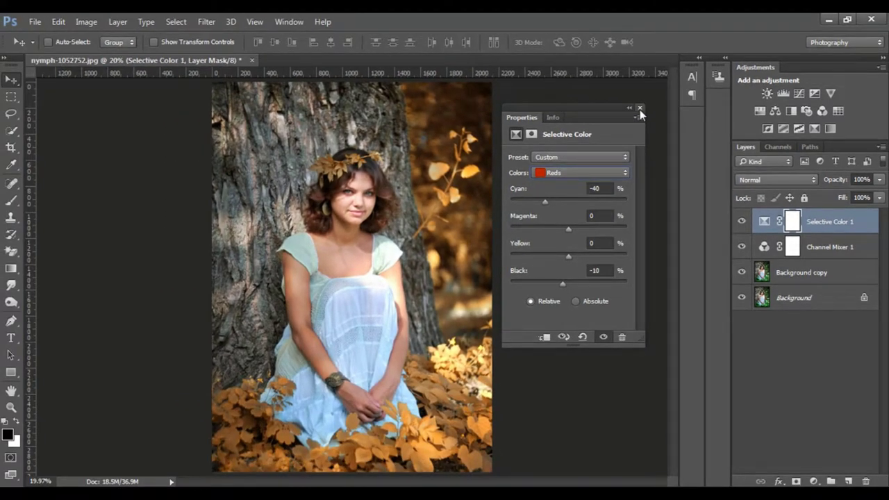
pyautogui.click(741, 222)
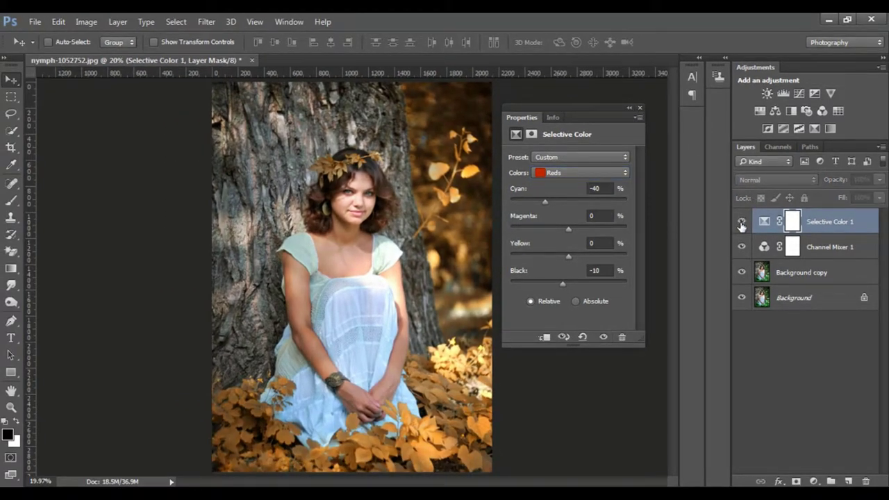
pyautogui.click(740, 222)
pyautogui.click(741, 221)
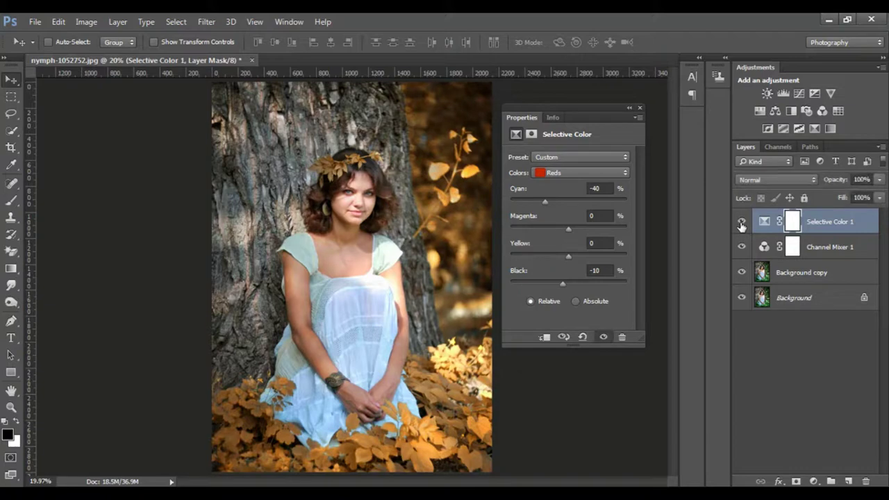
pyautogui.click(640, 108)
pyautogui.click(741, 221)
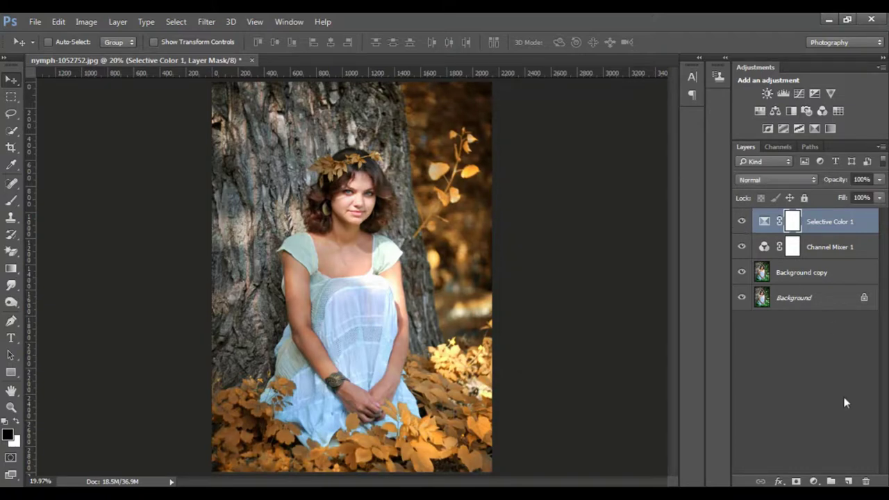
# Add a Hue/Saturation layer shifting Yellows to Hue -5 and Saturation -9.
pyautogui.click(813, 481)
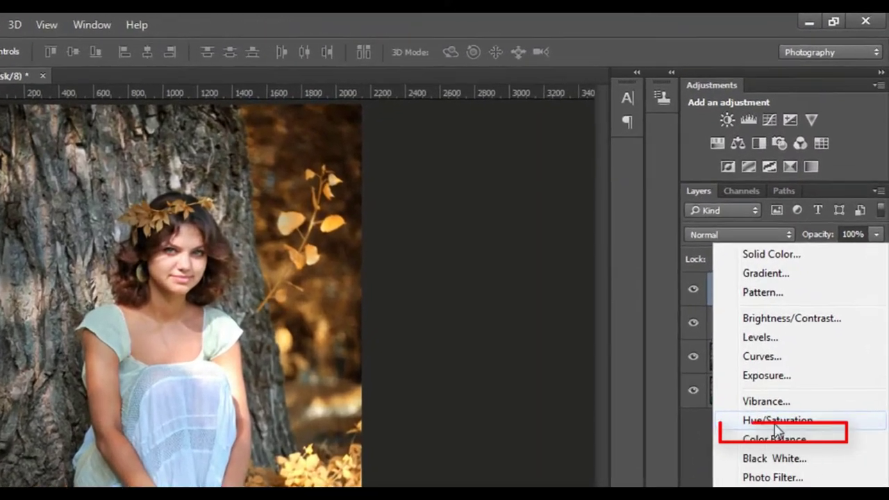
pyautogui.click(776, 422)
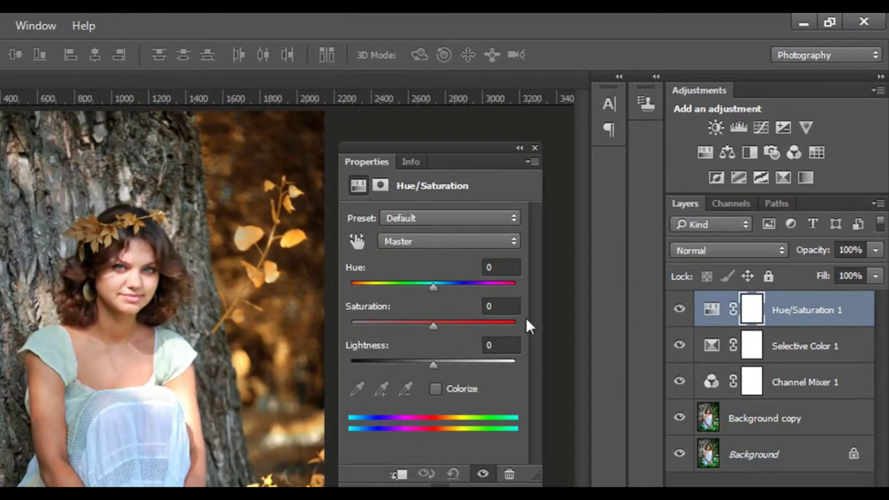
pyautogui.click(443, 243)
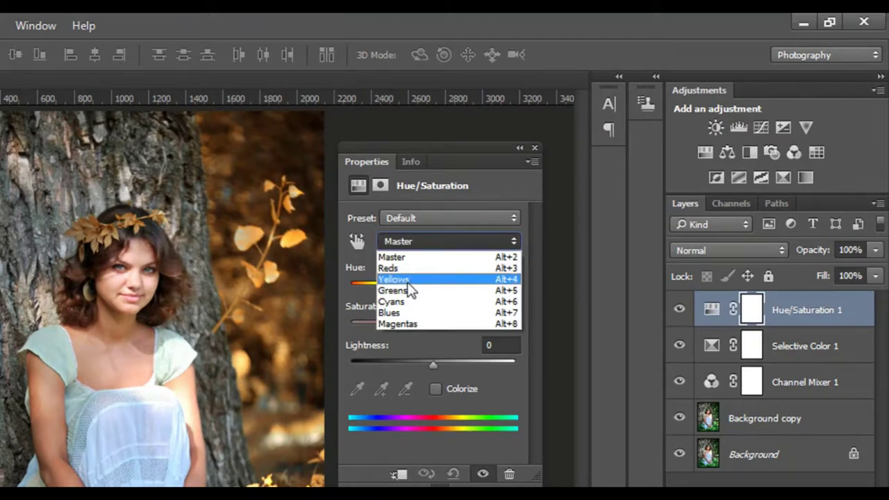
pyautogui.click(409, 281)
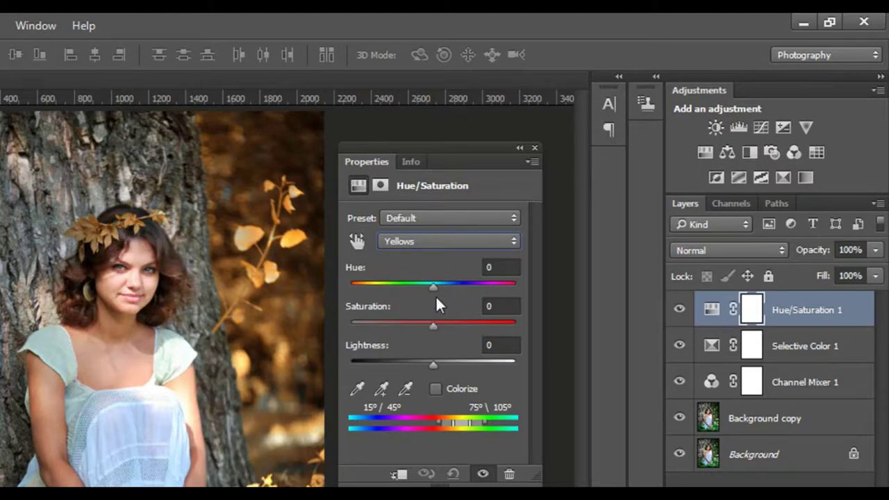
pyautogui.moveTo(432, 287); pyautogui.dragTo(429, 287)
pyautogui.moveTo(429, 287); pyautogui.dragTo(427, 287)
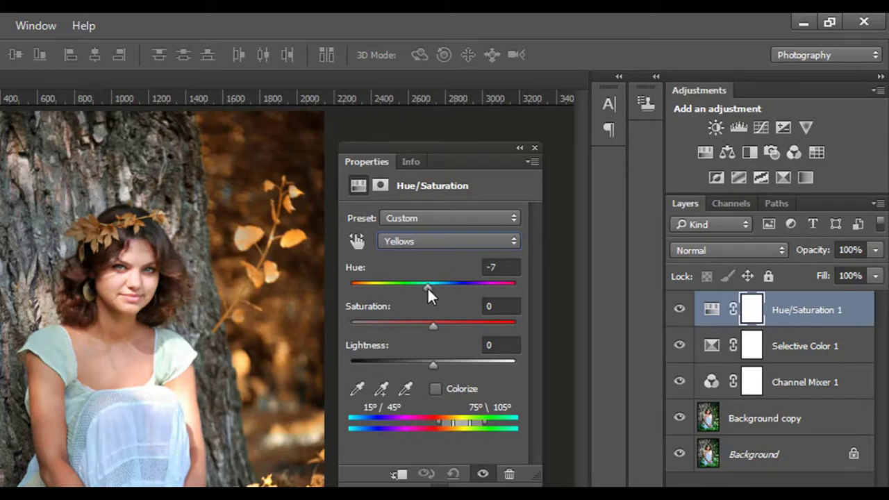
pyautogui.click(501, 267)
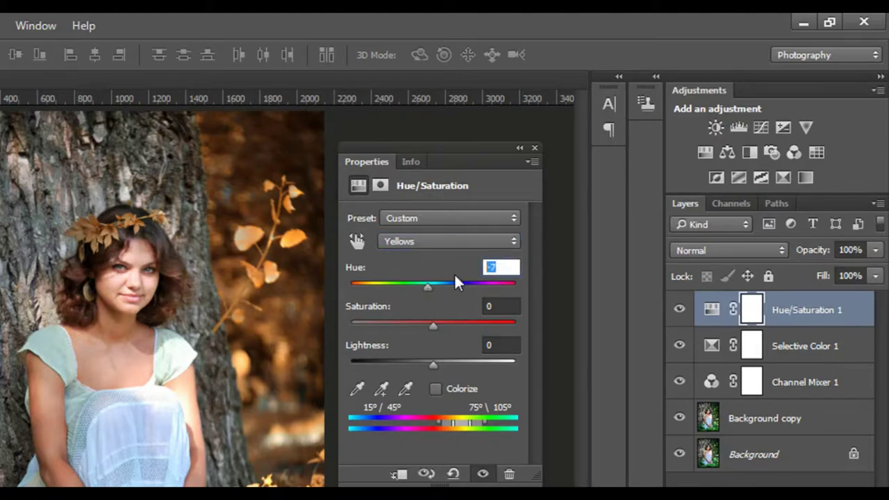
pyautogui.write('-5')
pyautogui.moveTo(434, 329)
pyautogui.mouseDown()
pyautogui.moveTo(406, 330)
pyautogui.moveTo(433, 330)
pyautogui.mouseUp()
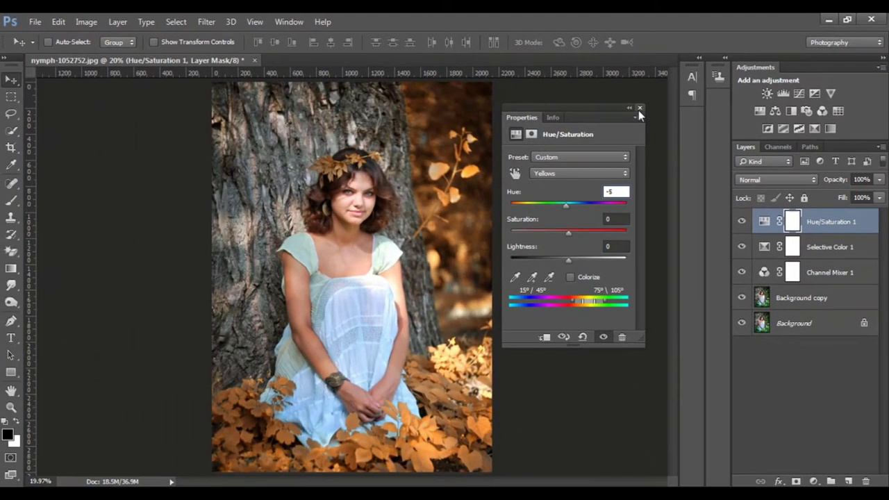
pyautogui.click(639, 109)
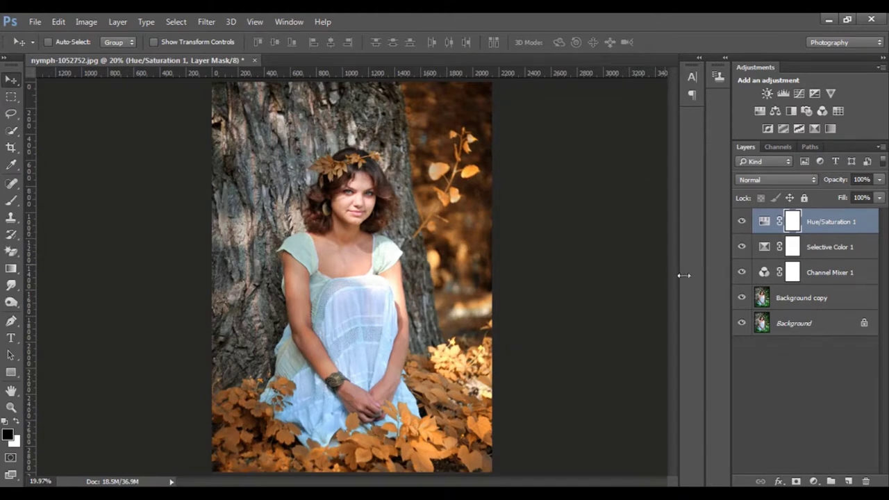
pyautogui.click(741, 221)
pyautogui.click(741, 221)
# Create a Gradient Fill layer with a #e2cfab-to-transparent gradient.
pyautogui.click(814, 481)
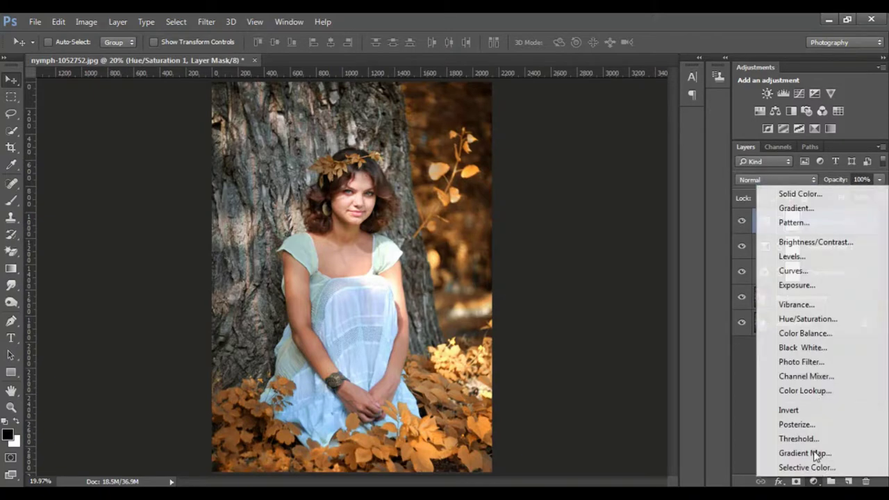
pyautogui.click(796, 208)
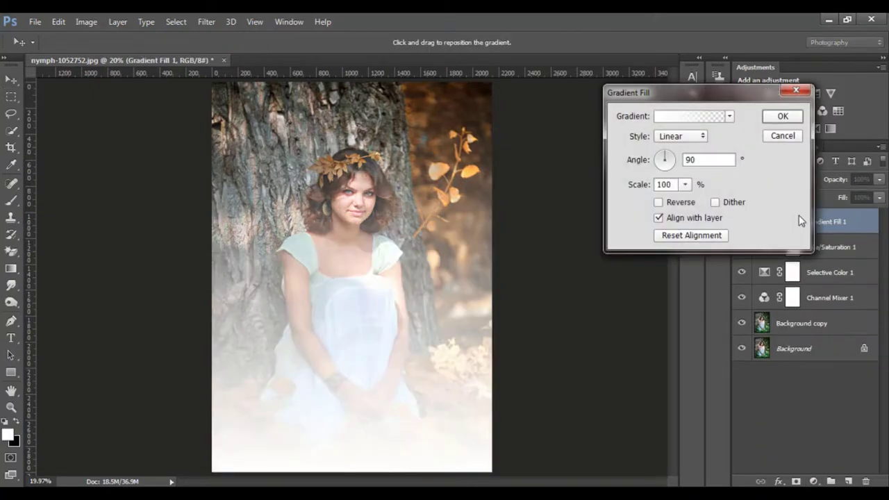
pyautogui.click(694, 117)
pyautogui.click(586, 162)
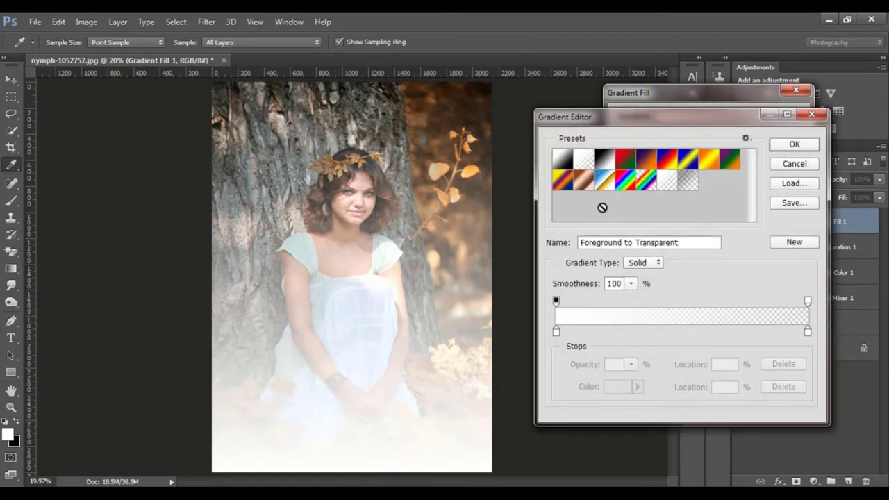
pyautogui.click(807, 332)
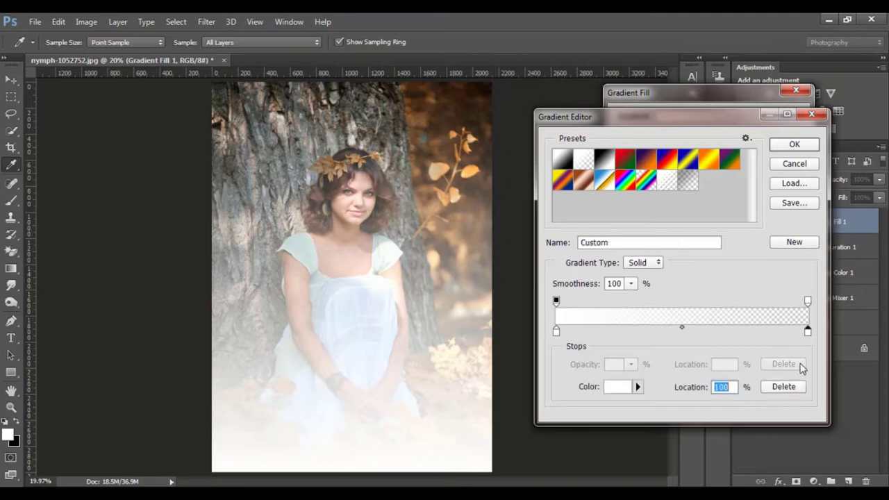
pyautogui.click(788, 387)
pyautogui.click(557, 332)
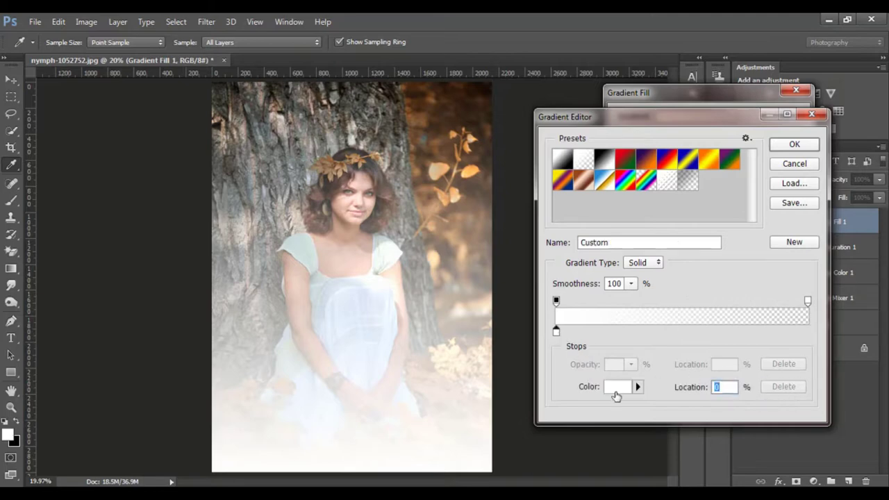
pyautogui.click(616, 387)
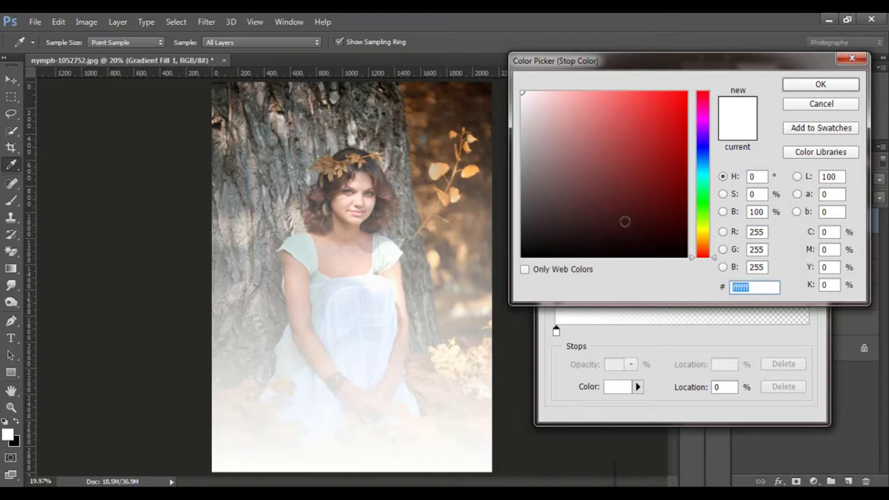
pyautogui.press('BackSpace')
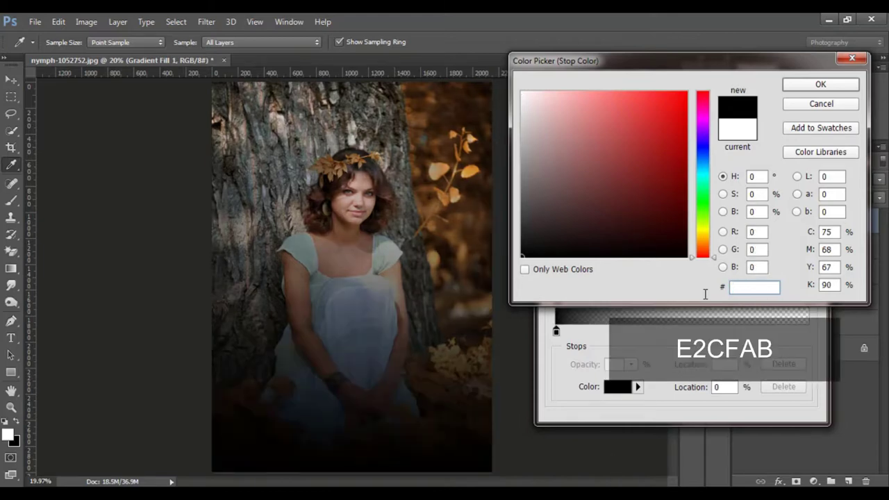
pyautogui.write('e2')
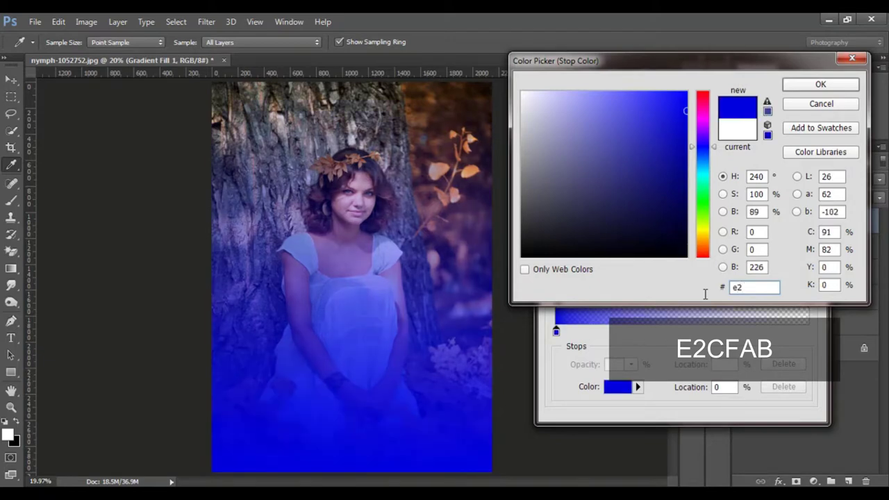
pyautogui.write('cf')
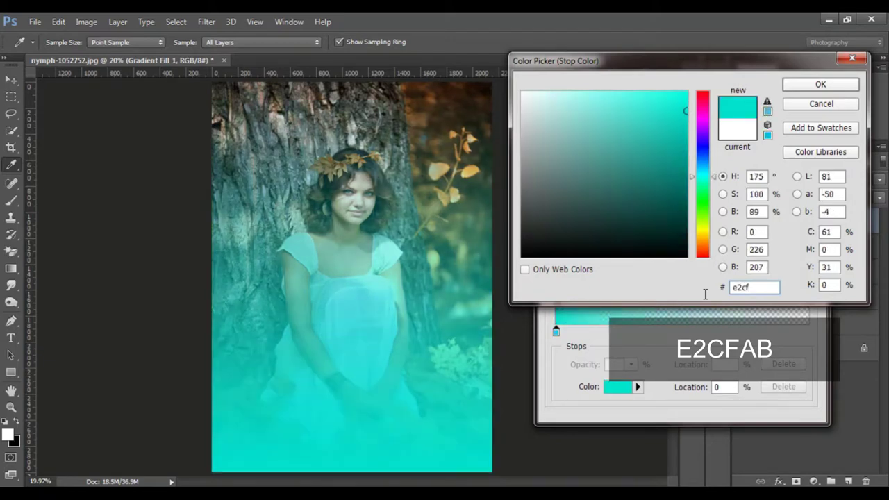
pyautogui.write('ab')
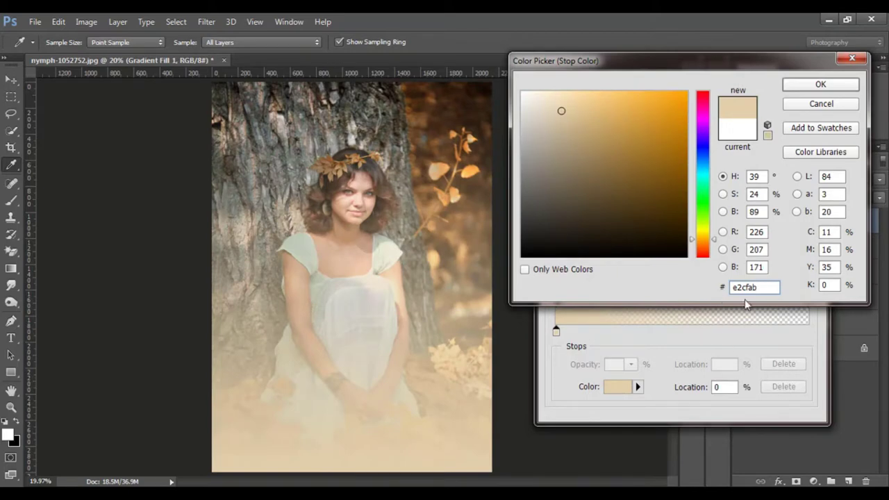
pyautogui.click(807, 90)
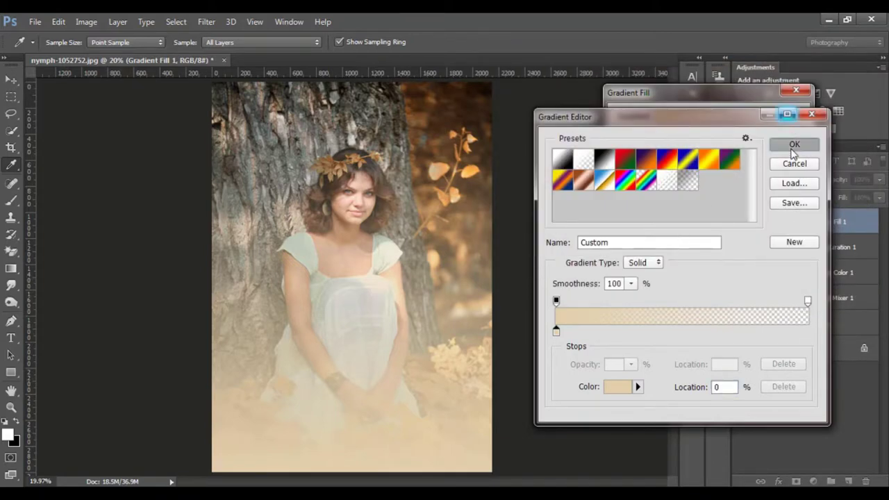
pyautogui.click(794, 146)
# Make the gradient radial, centre it near the woman, and scale it to 190%.
pyautogui.click(687, 137)
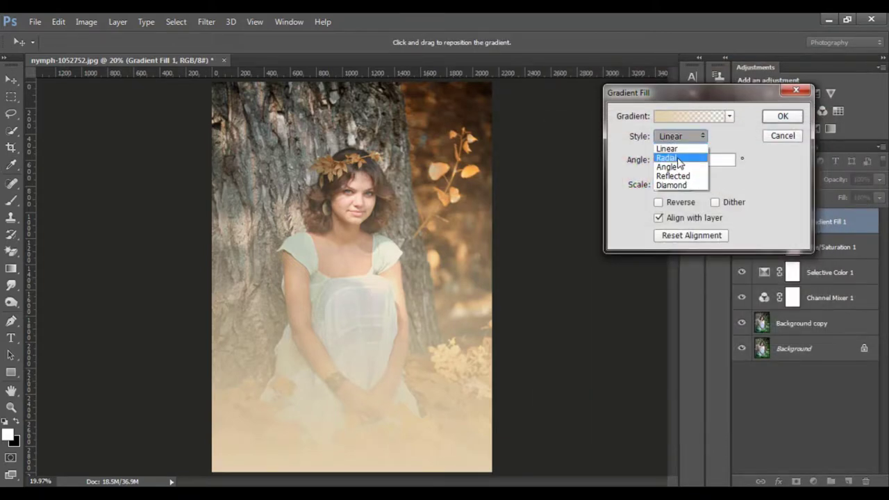
pyautogui.click(679, 160)
pyautogui.moveTo(357, 252)
pyautogui.mouseDown()
pyautogui.moveTo(333, 257)
pyautogui.moveTo(312, 240)
pyautogui.moveTo(294, 257)
pyautogui.mouseUp()
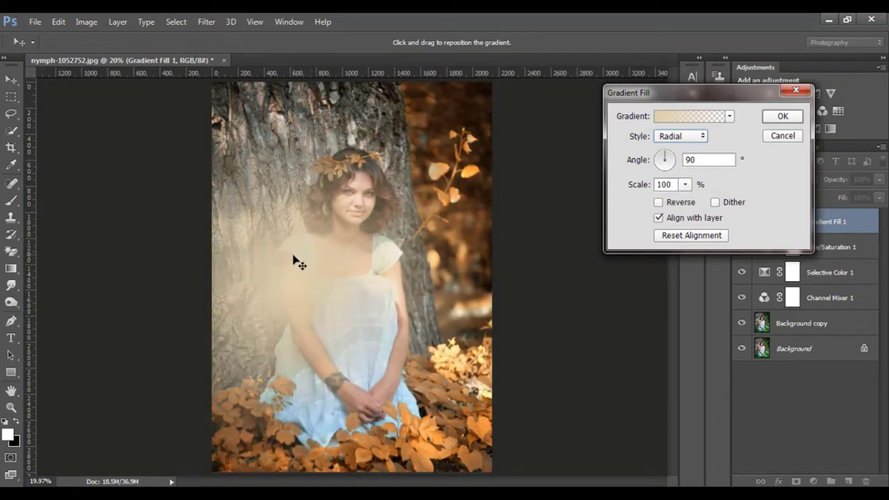
pyautogui.click(691, 188)
pyautogui.moveTo(686, 201)
pyautogui.mouseDown()
pyautogui.moveTo(698, 201)
pyautogui.moveTo(687, 202)
pyautogui.mouseUp()
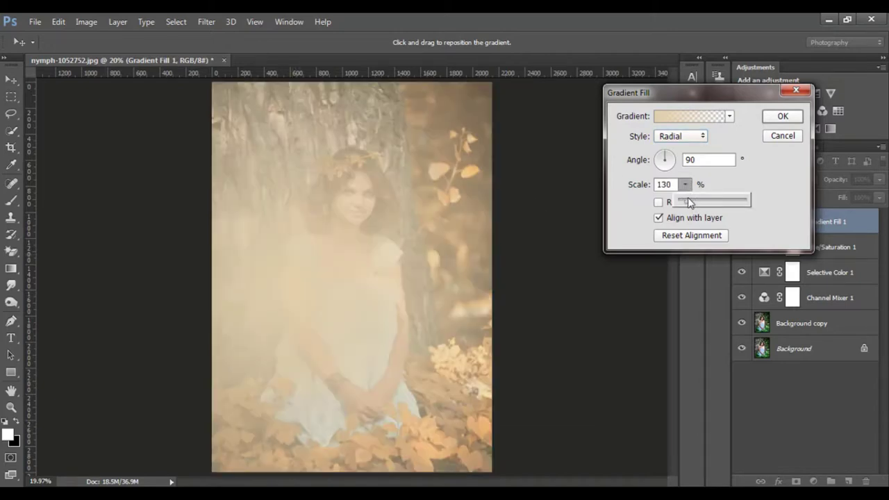
pyautogui.click(630, 188)
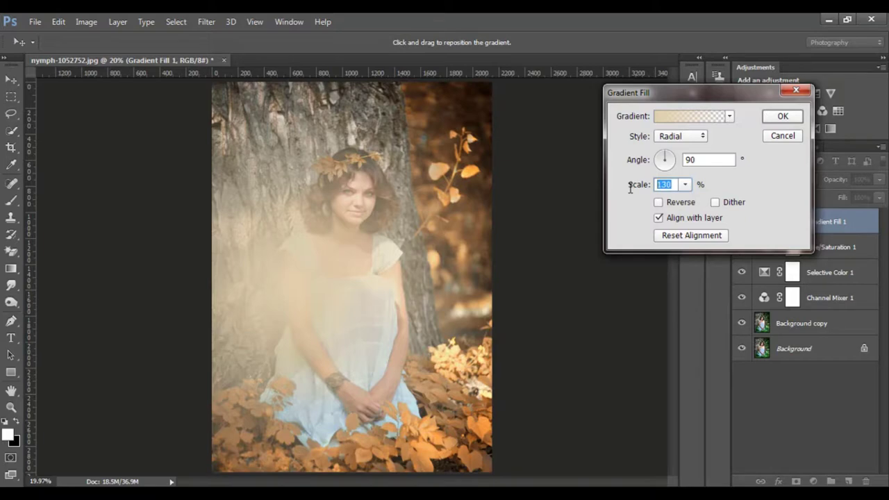
pyautogui.write('190')
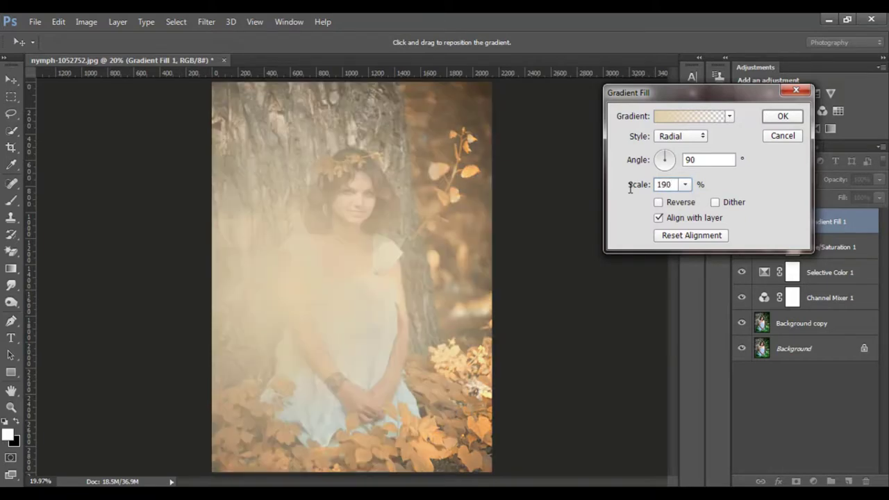
pyautogui.click(773, 121)
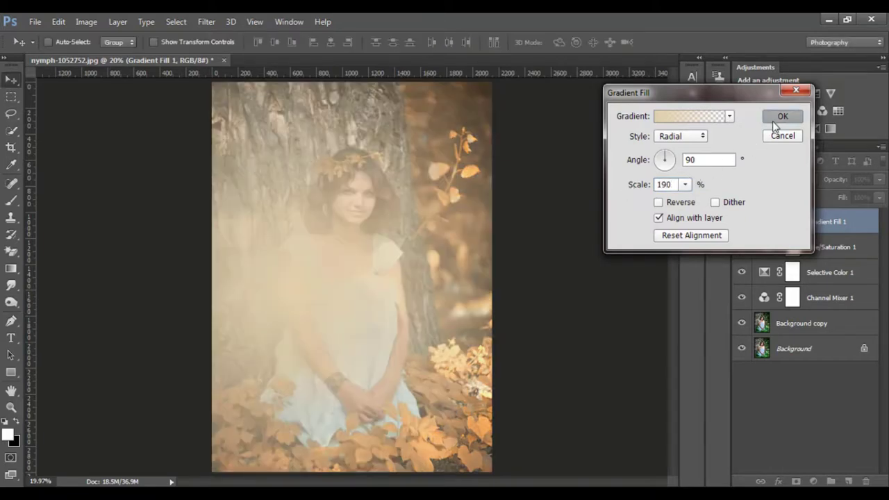
# Set Gradient Fill 1 to Soft Light blending, leaving its gradient settings unchanged.
pyautogui.click(789, 179)
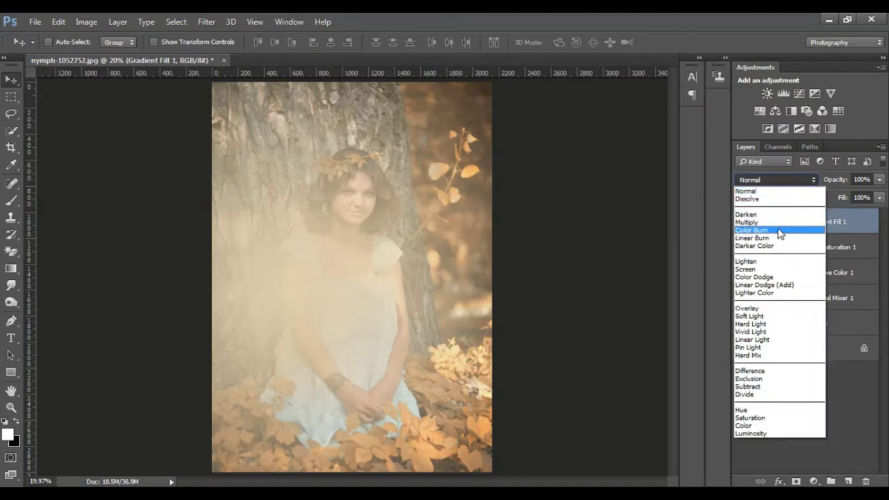
pyautogui.click(731, 225)
pyautogui.click(787, 180)
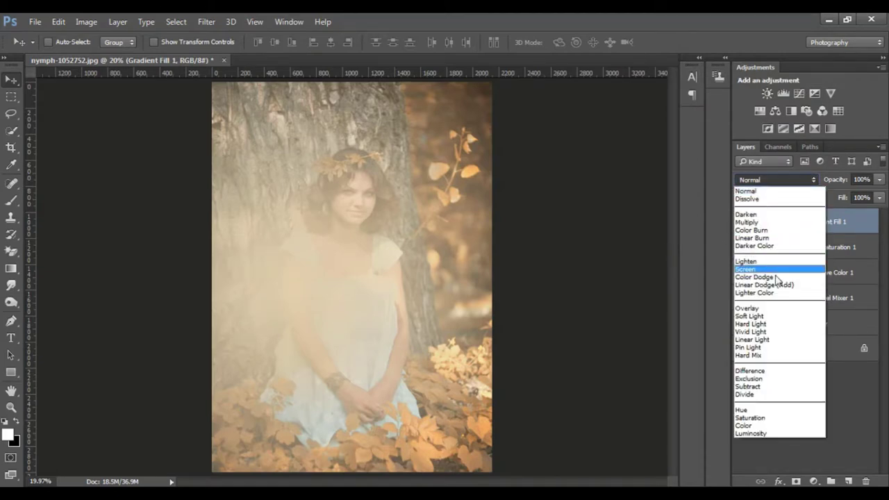
pyautogui.click(762, 321)
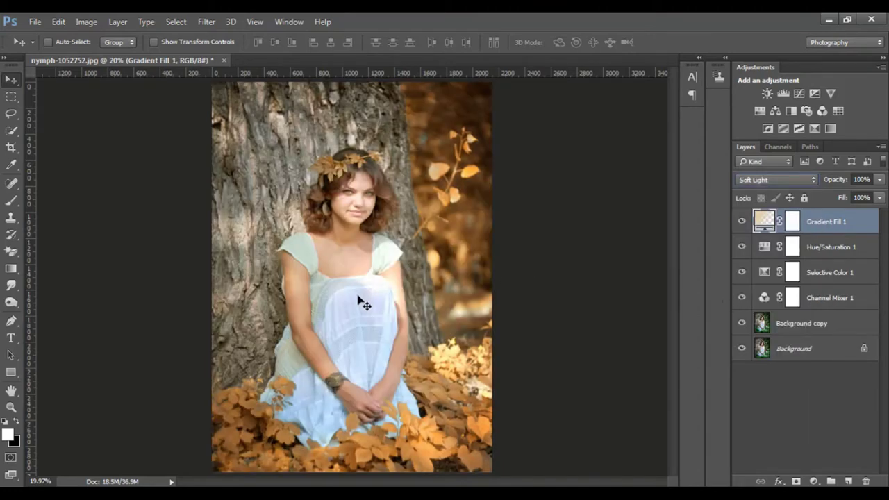
pyautogui.doubleClick(765, 220)
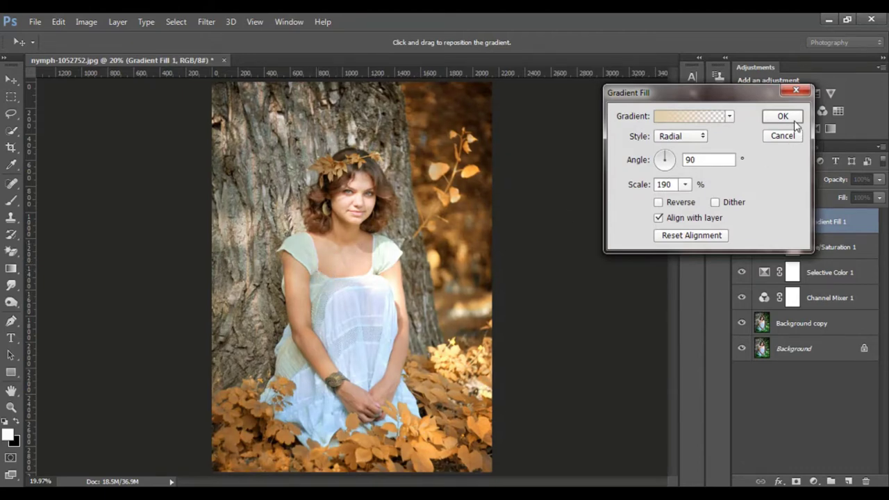
pyautogui.click(792, 118)
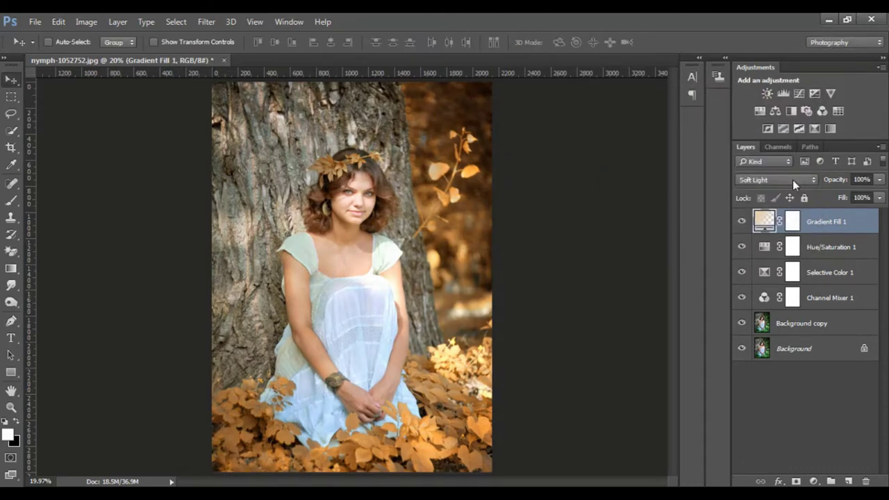
# Group Channel Mixer 1 through Gradient Fill 1 into Group 1 and add a layer mask.
pyautogui.keyDown('shift'); pyautogui.click(830, 246); pyautogui.keyUp('shift')
pyautogui.keyDown('shift'); pyautogui.click(830, 273); pyautogui.keyUp('shift')
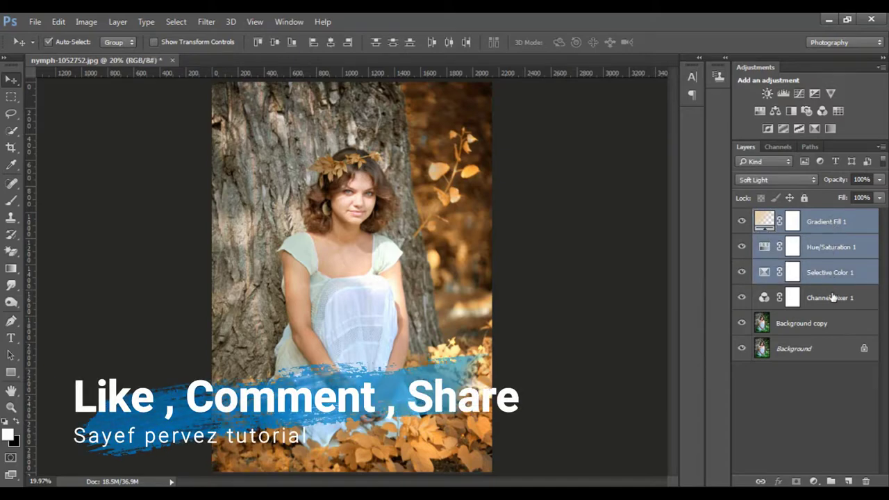
pyautogui.keyDown('shift'); pyautogui.click(830, 298); pyautogui.keyUp('shift')
pyautogui.click(830, 481)
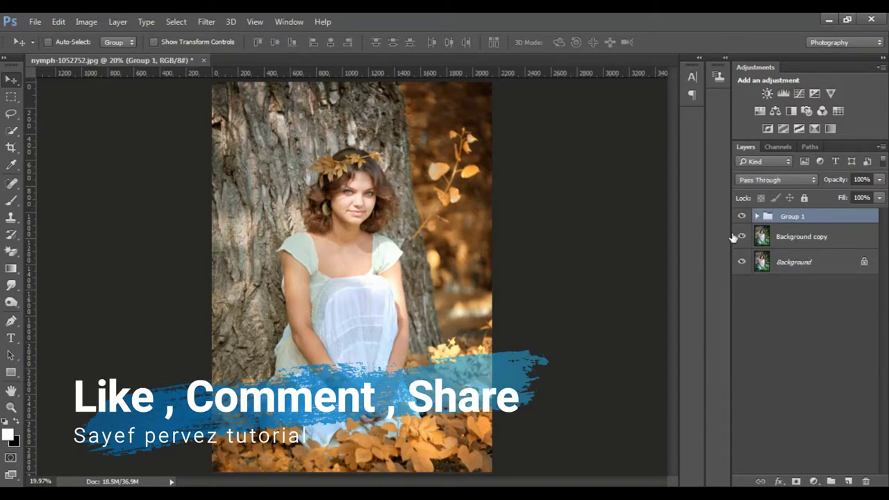
pyautogui.click(741, 216)
pyautogui.click(742, 216)
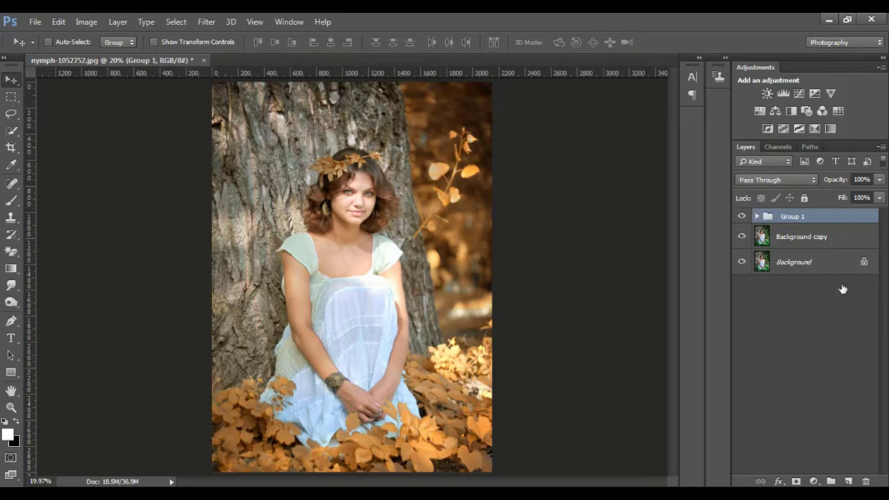
pyautogui.click(796, 481)
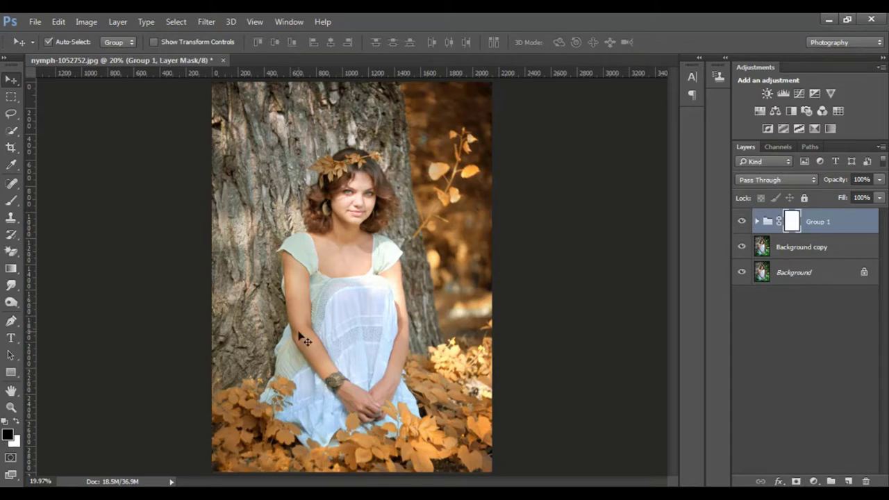
# Zoom onto the face and paint black over the eyes on Group 1's mask with a small soft brush.
pyautogui.hotkey('ctrl', '+')
pyautogui.hotkey('ctrl', '+')
pyautogui.hotkey('ctrl', '+')
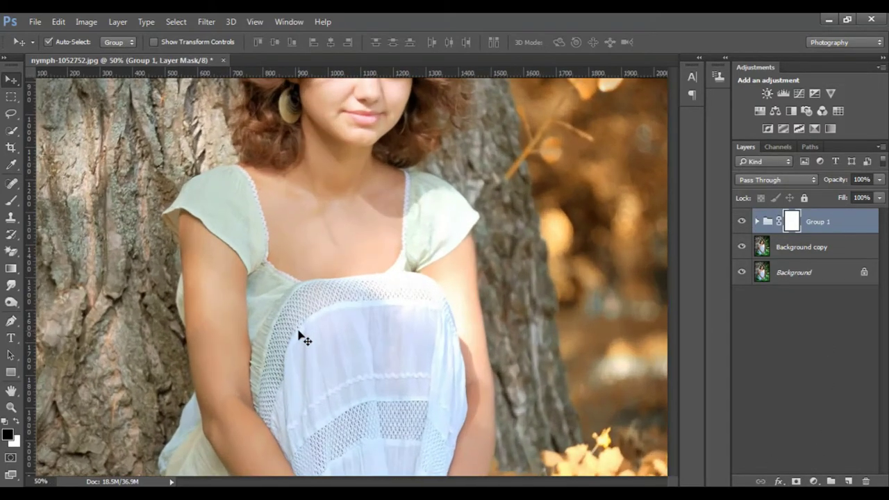
pyautogui.moveTo(369, 234)
pyautogui.mouseDown()
pyautogui.moveTo(301, 415)
pyautogui.moveTo(301, 394)
pyautogui.mouseUp()
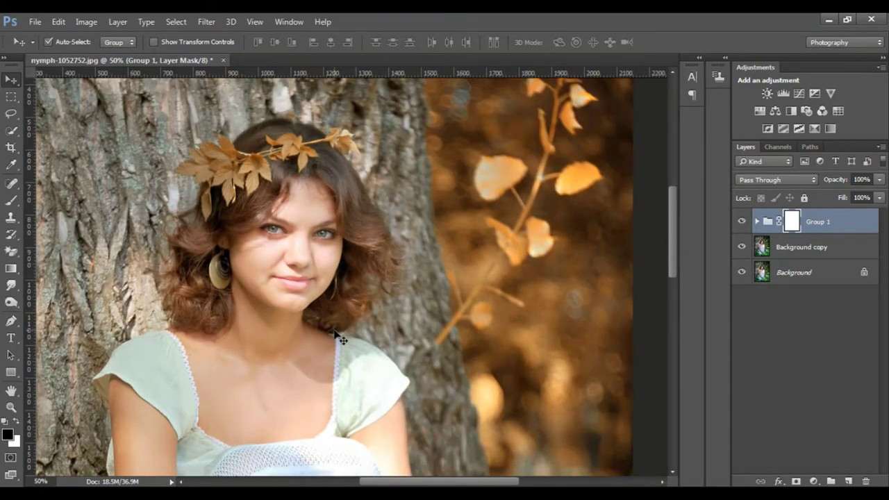
pyautogui.hotkey('ctrl', '+')
pyautogui.hotkey('ctrl', '+')
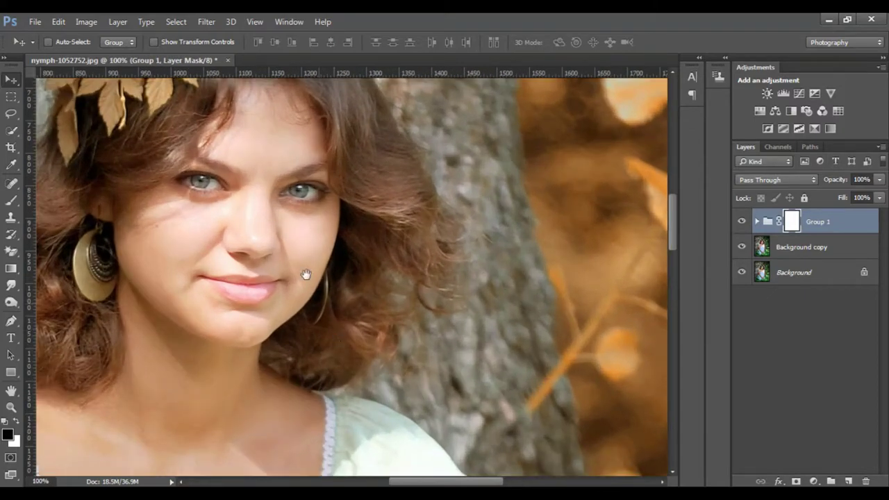
pyautogui.moveTo(308, 268); pyautogui.dragTo(352, 321)
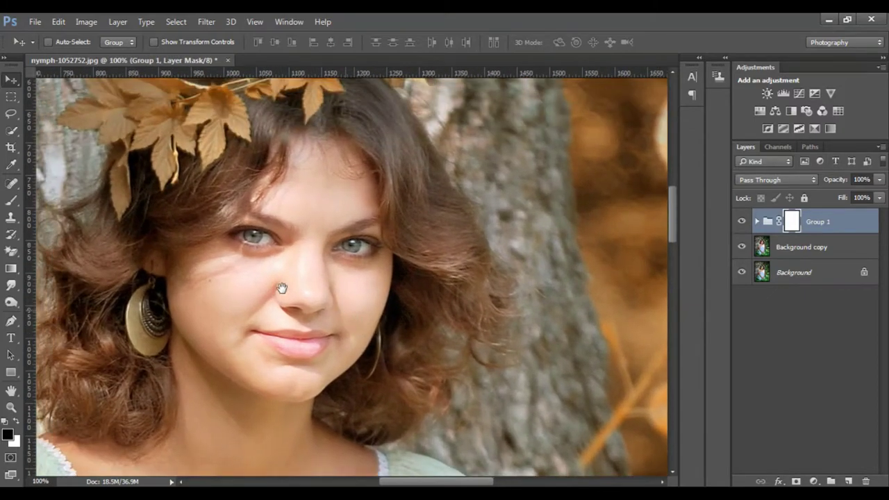
pyautogui.click(13, 200)
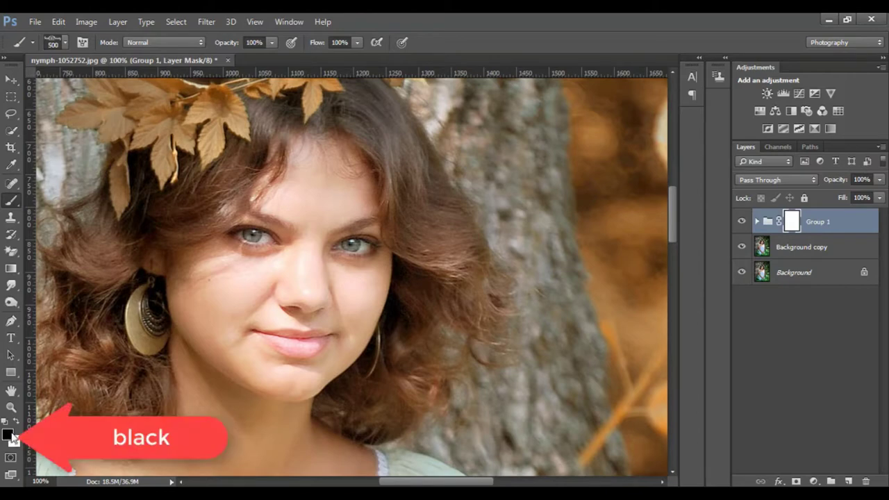
pyautogui.rightClick(284, 262)
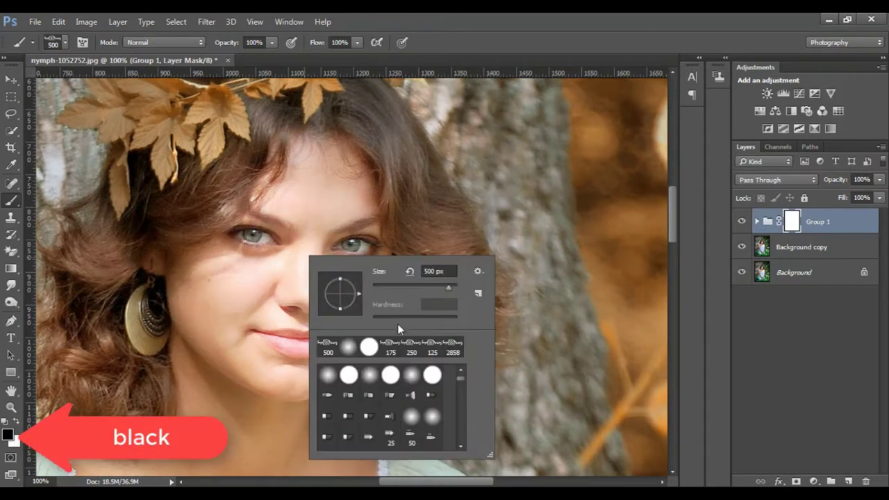
pyautogui.click(347, 347)
pyautogui.press('Return')
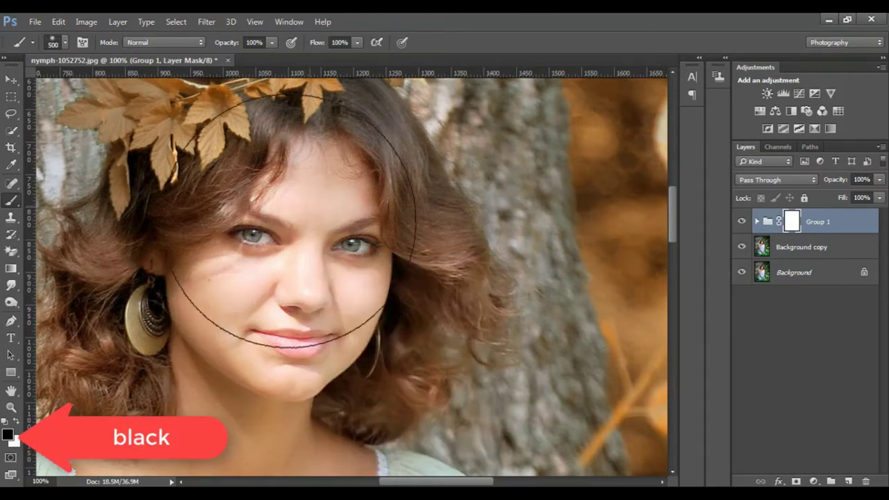
pyautogui.press('[')
pyautogui.press('[')
pyautogui.press('[')
pyautogui.press('[')
pyautogui.press('[')
pyautogui.press('[')
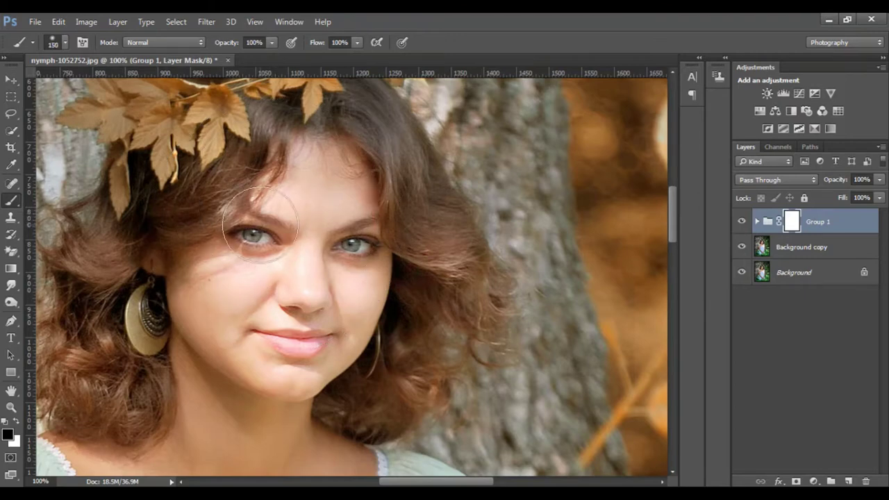
pyautogui.press('[')
pyautogui.press('[')
pyautogui.press('[')
pyautogui.press('[')
pyautogui.press('[')
pyautogui.press('[')
pyautogui.press('[')
pyautogui.press('[')
pyautogui.press('[')
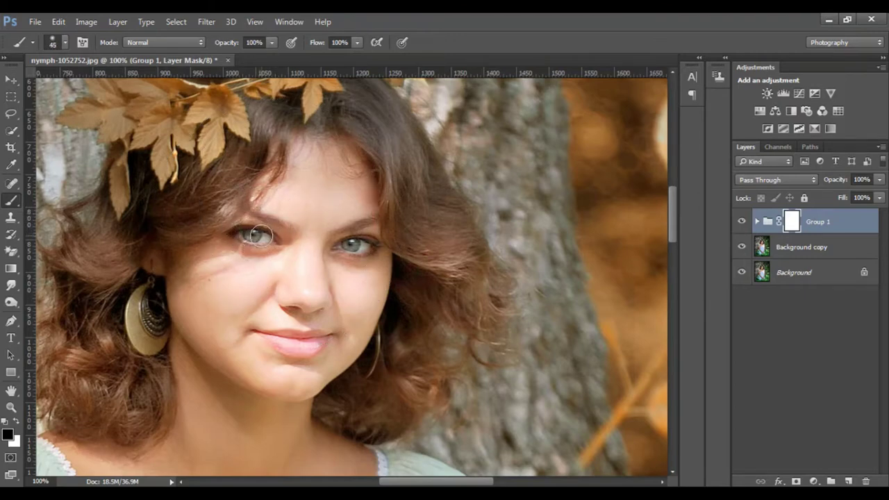
pyautogui.press('[')
pyautogui.press('[')
pyautogui.moveTo(257, 235); pyautogui.dragTo(244, 237)
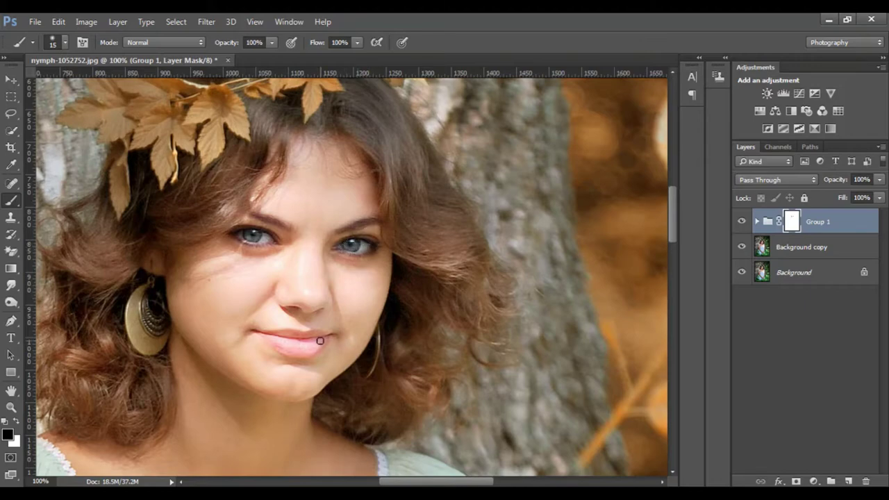
# At 200% zoom, paint over the lips on Group 1's mask with a 15 px soft brush.
pyautogui.hotkey('ctrl', '+')
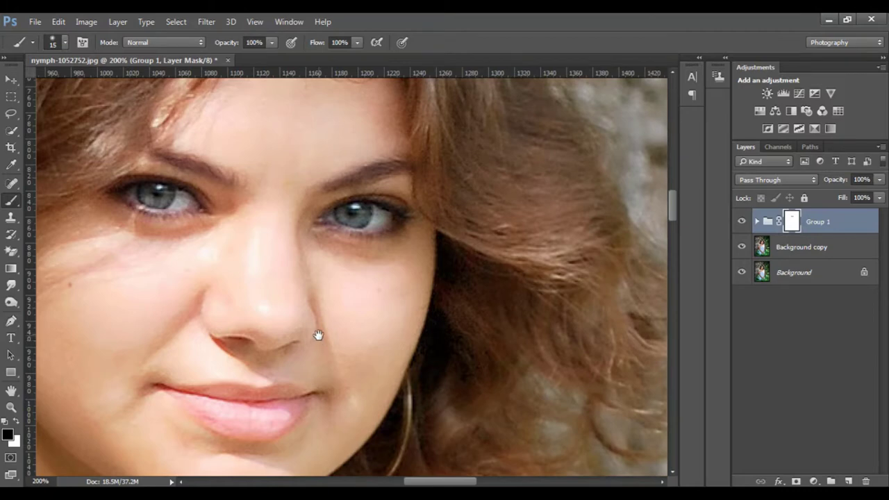
pyautogui.moveTo(318, 335); pyautogui.dragTo(384, 278)
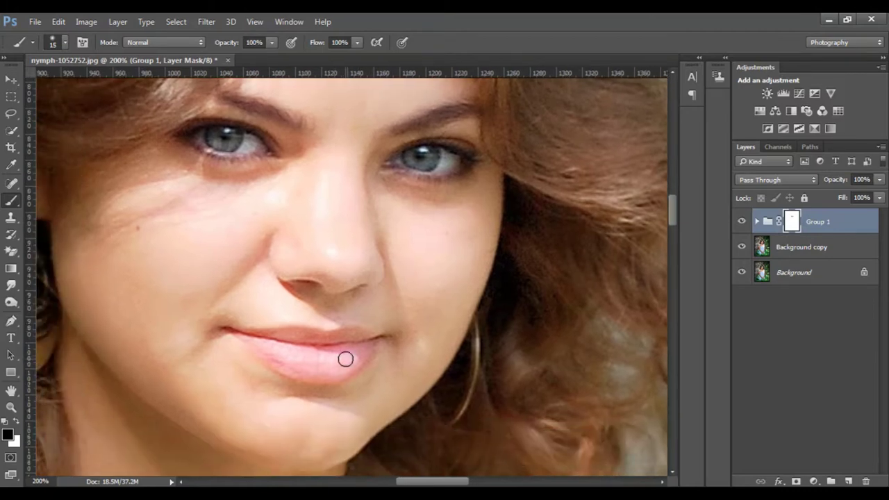
pyautogui.press(']')
pyautogui.press('[')
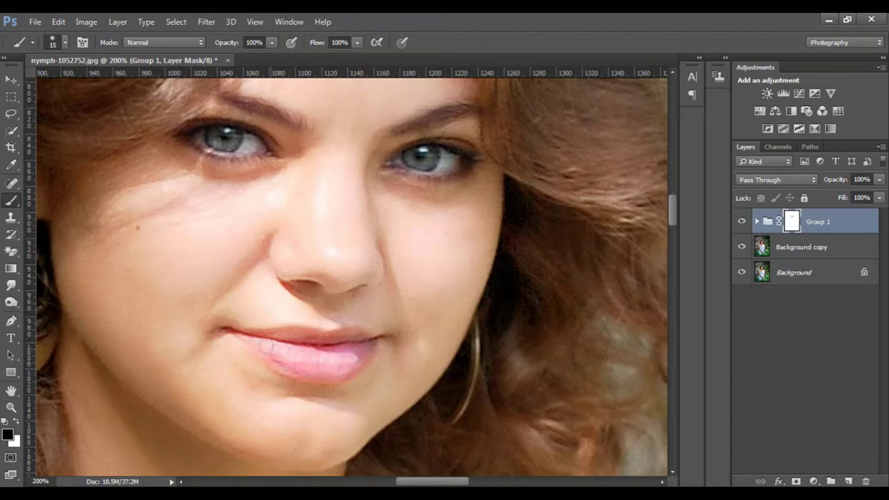
pyautogui.moveTo(232, 331); pyautogui.dragTo(356, 338)
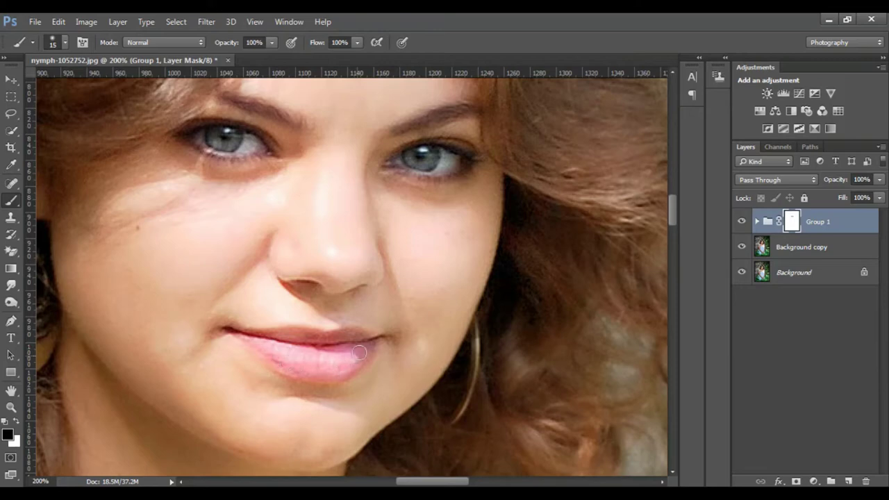
pyautogui.hotkey('ctrl', '0')
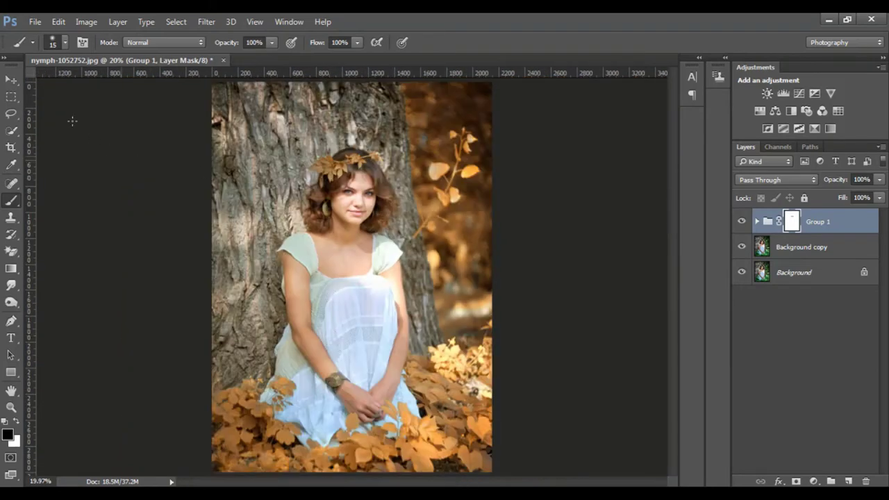
# Make white the foreground colour and add a new empty layer for the watermark.
pyautogui.click(17, 82)
pyautogui.press('x')
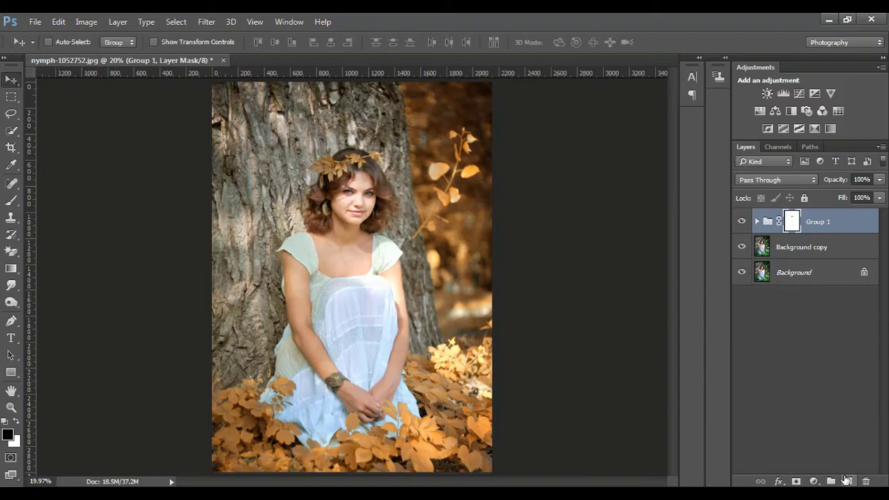
pyautogui.click(848, 480)
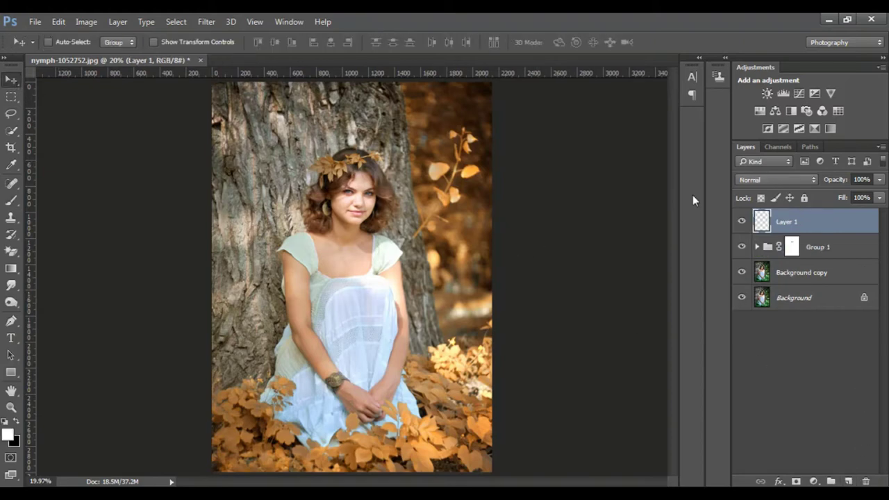
# Stamp the 500 px signature brush in white near the photo's top-right corner.
pyautogui.click(11, 201)
pyautogui.rightClick(316, 198)
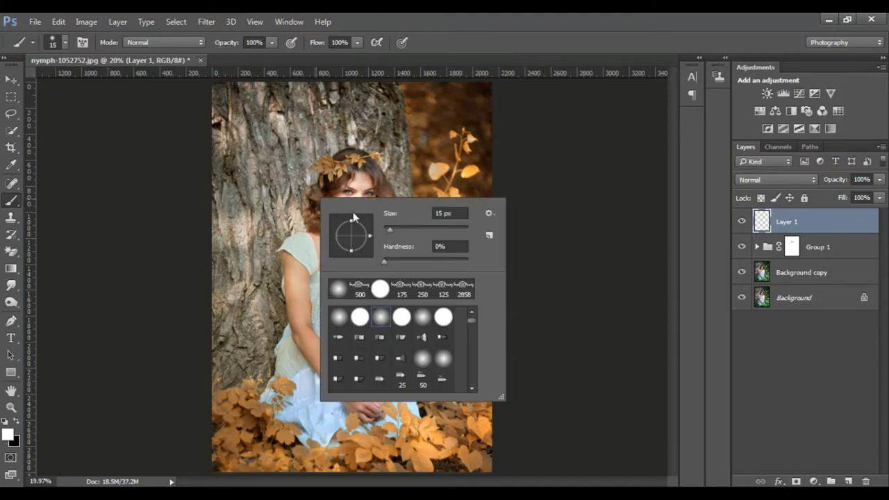
pyautogui.click(360, 288)
pyautogui.click(464, 41)
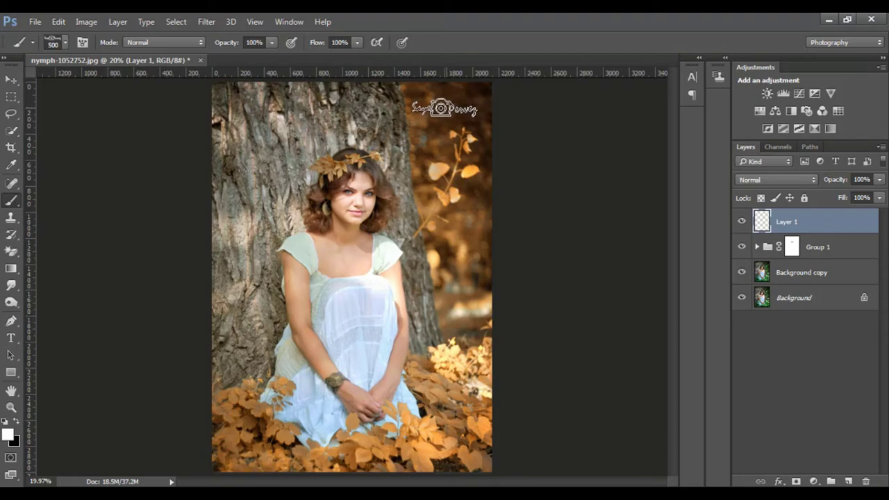
pyautogui.click(444, 107)
# Scale the watermark down to about 84% and zoom out to view the whole photo.
pyautogui.click(11, 79)
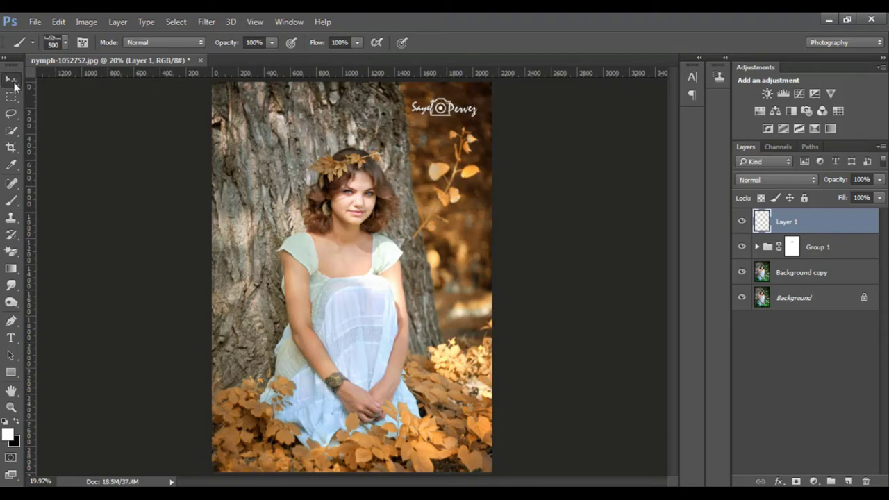
pyautogui.hotkey('ctrl', 't')
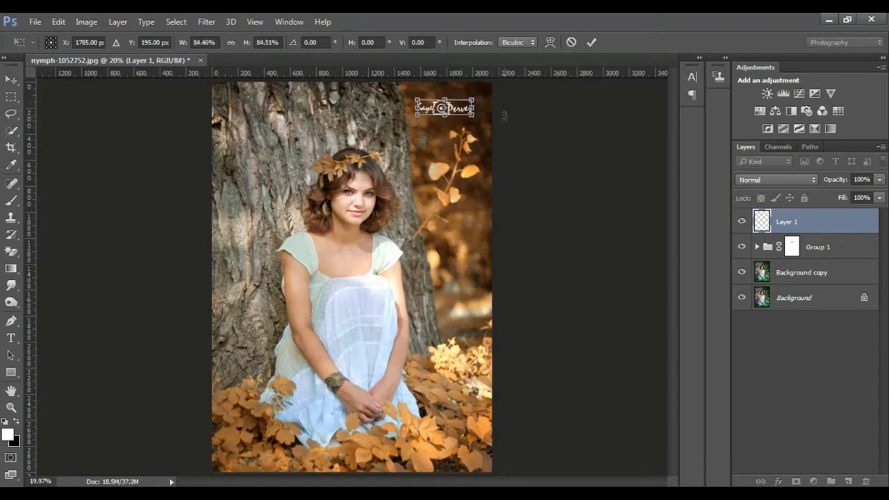
pyautogui.press('Return')
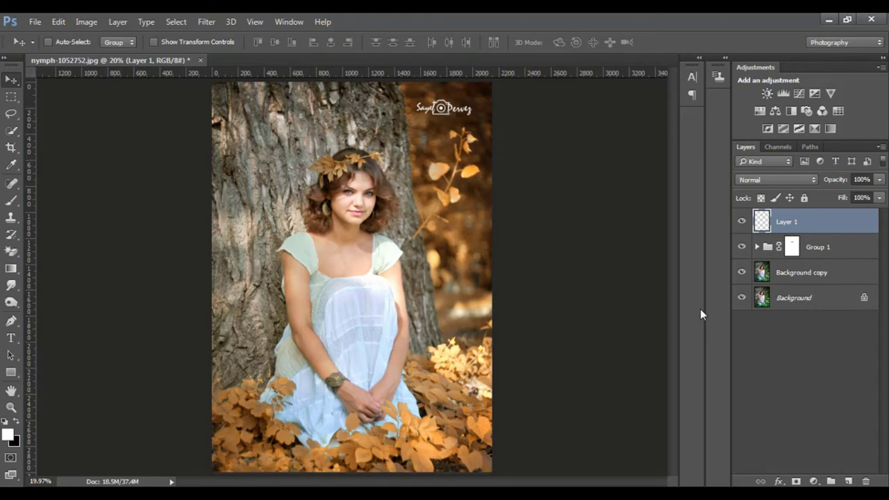
pyautogui.hotkey('ctrl', '-')
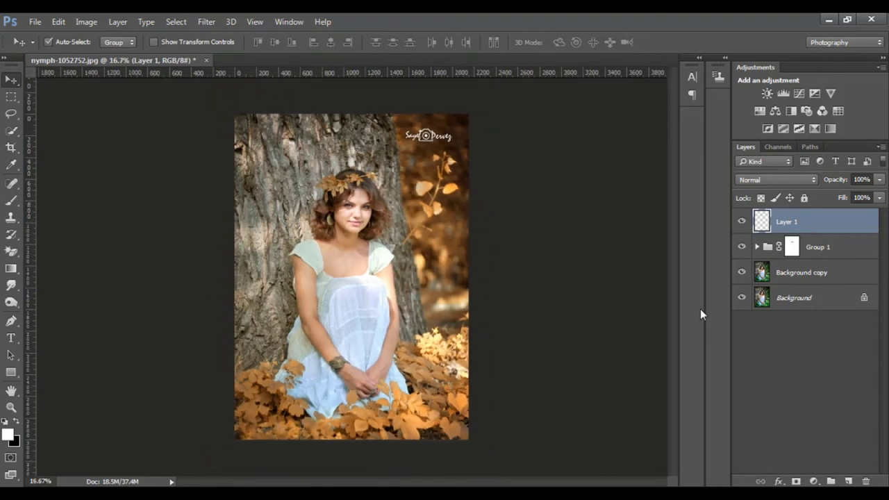
# Group Layer 1, Group 1 and Background copy into Group 2.
pyautogui.keyDown('ctrl'); pyautogui.click(795, 275); pyautogui.keyUp('ctrl')
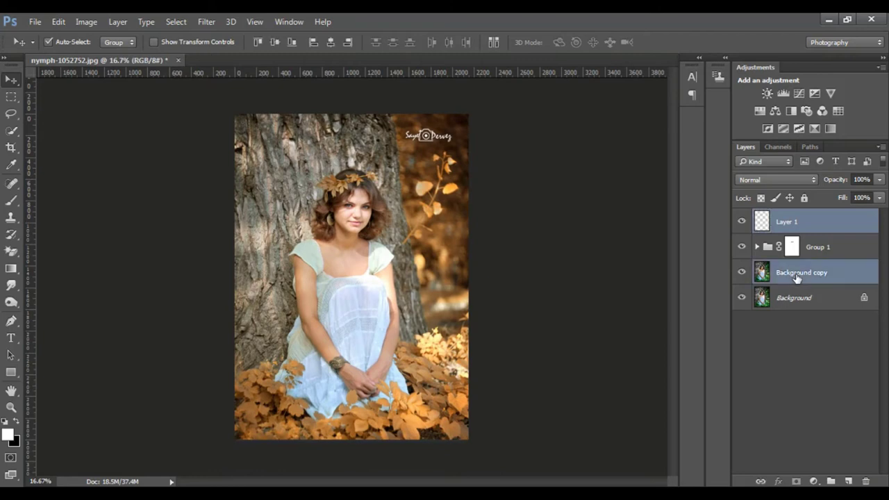
pyautogui.keyDown('ctrl'); pyautogui.click(811, 251); pyautogui.keyUp('ctrl')
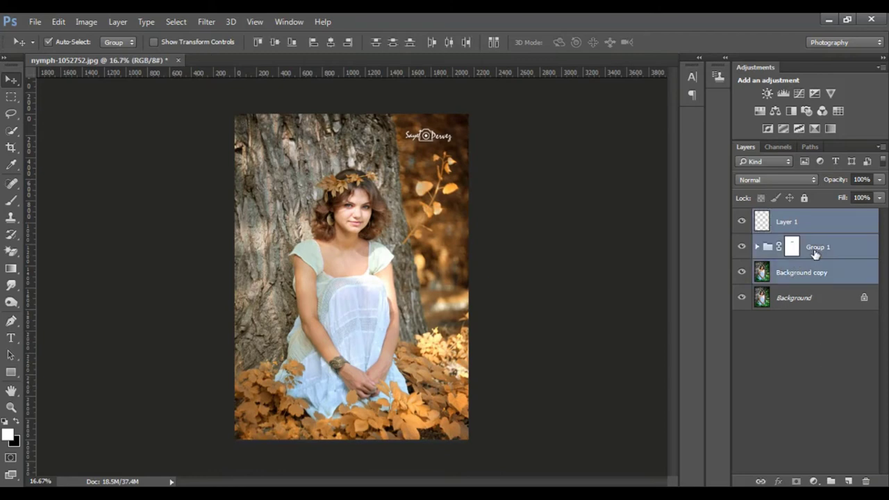
pyautogui.click(831, 480)
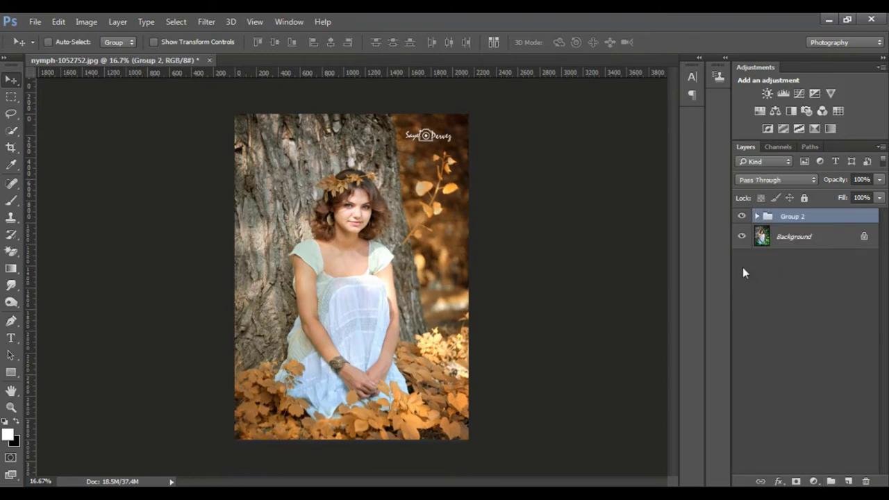
# Toggle Group 2's visibility to compare the edit against the green original.
pyautogui.click(742, 216)
pyautogui.click(742, 217)
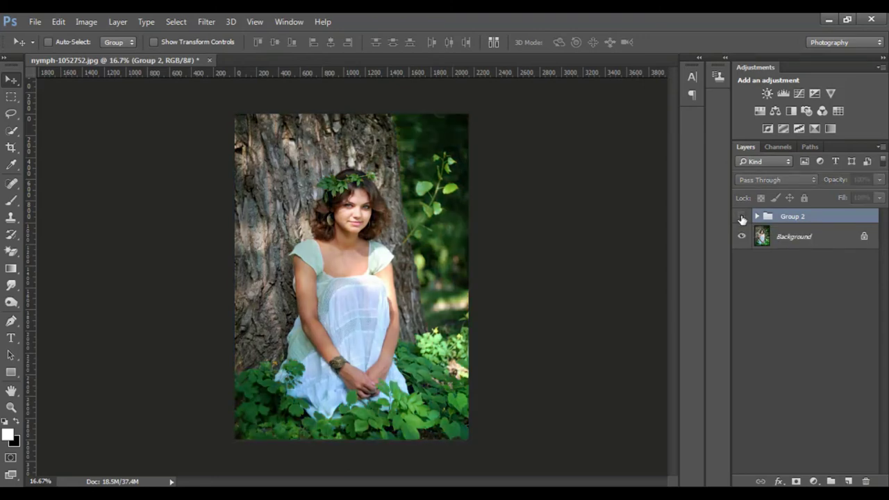
pyautogui.click(741, 217)
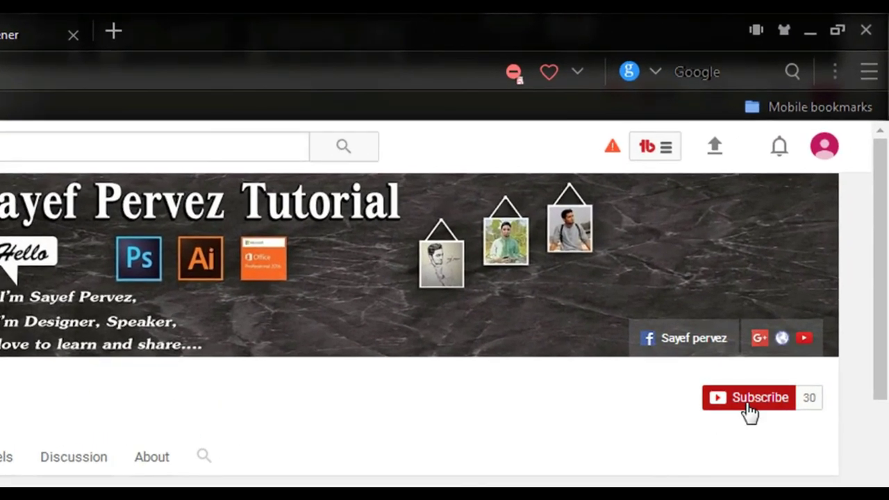
# Subscribe to the tutorial channel and save its bell notification settings.
pyautogui.click(748, 409)
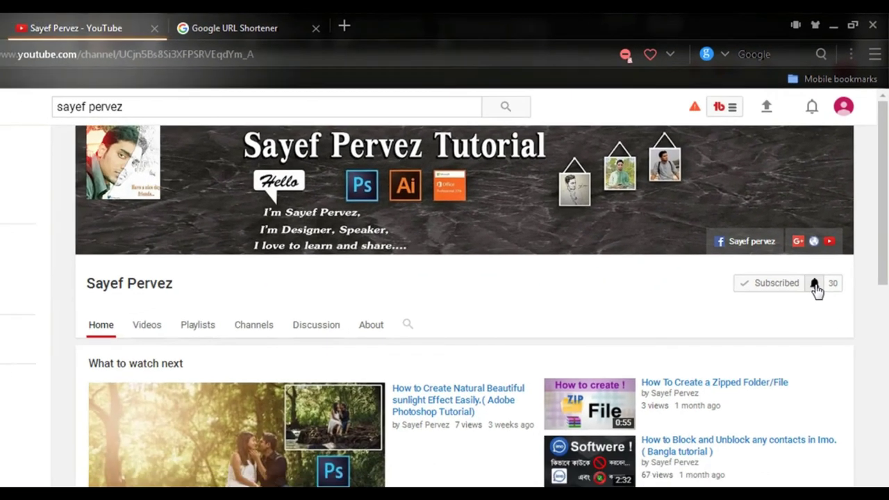
pyautogui.click(783, 399)
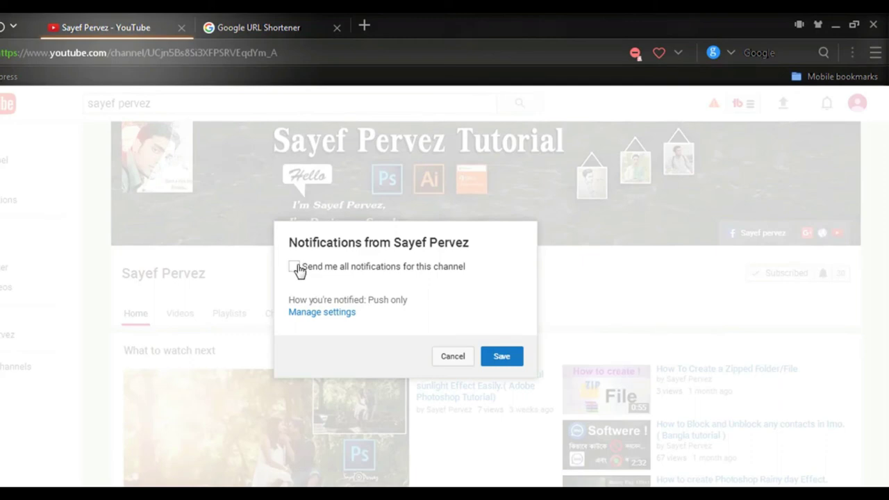
pyautogui.click(498, 357)
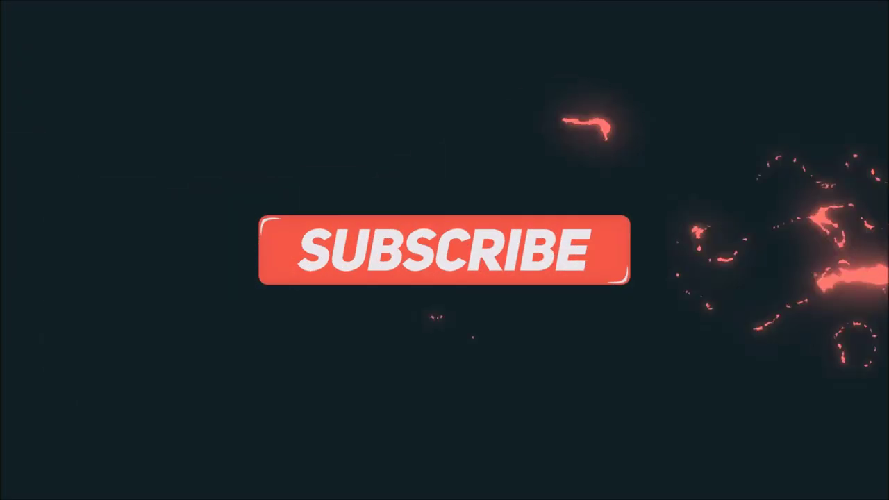